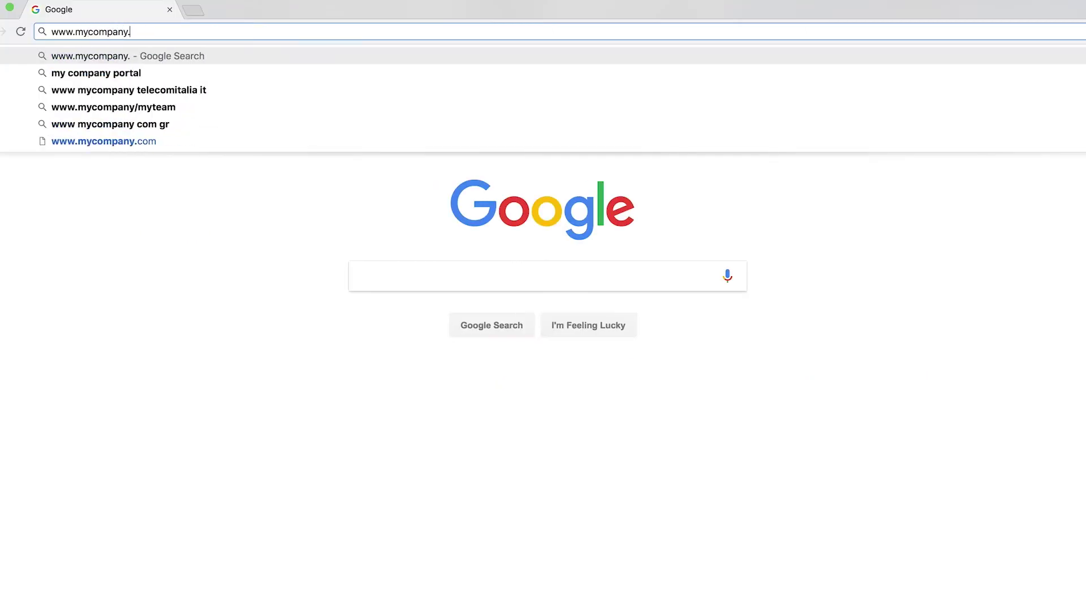
# Enter the company's kintone address, company.kintone.com, in Chrome's address bar.
pyautogui.write('e.com')
# Go to the kintone site and sign in with the login name and account password.
pyautogui.press('Return')
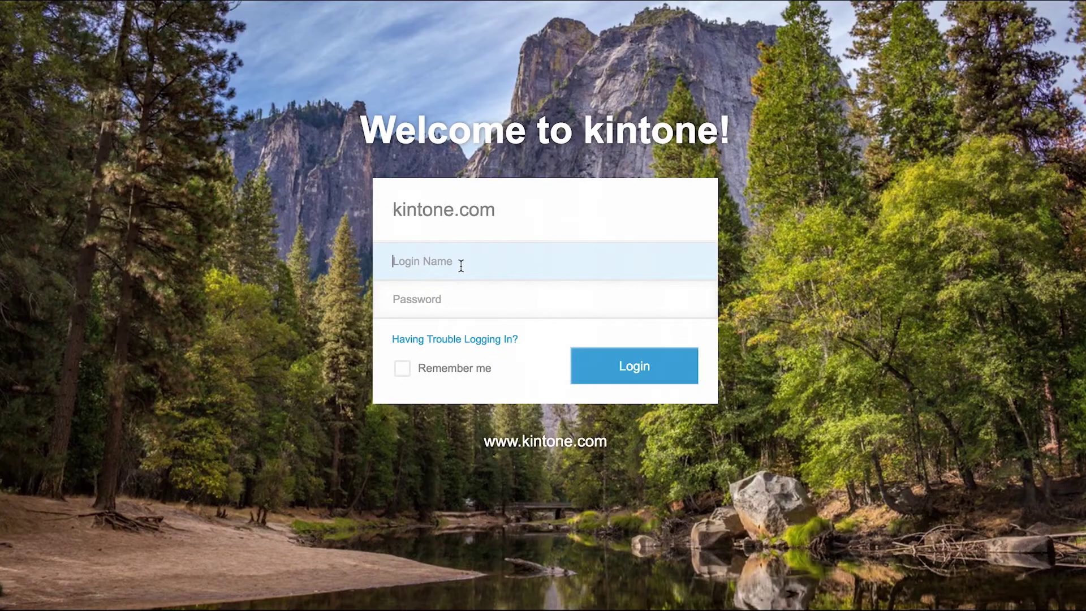
pyautogui.write('travisadmin')
pyautogui.click(490, 310)
pyautogui.hotkey('ctrl', 'v')
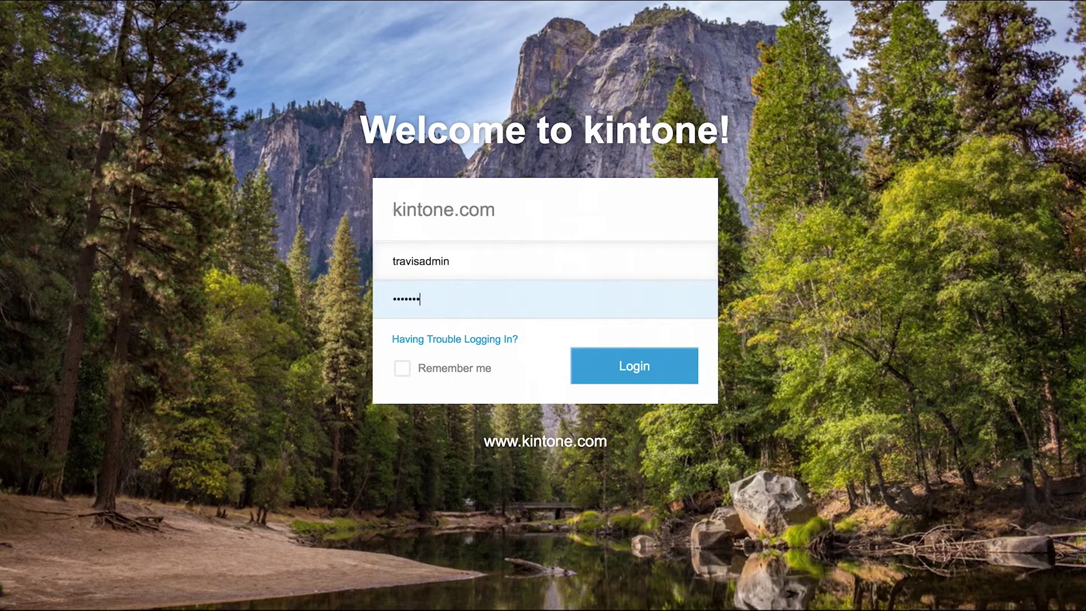
pyautogui.press('Return')
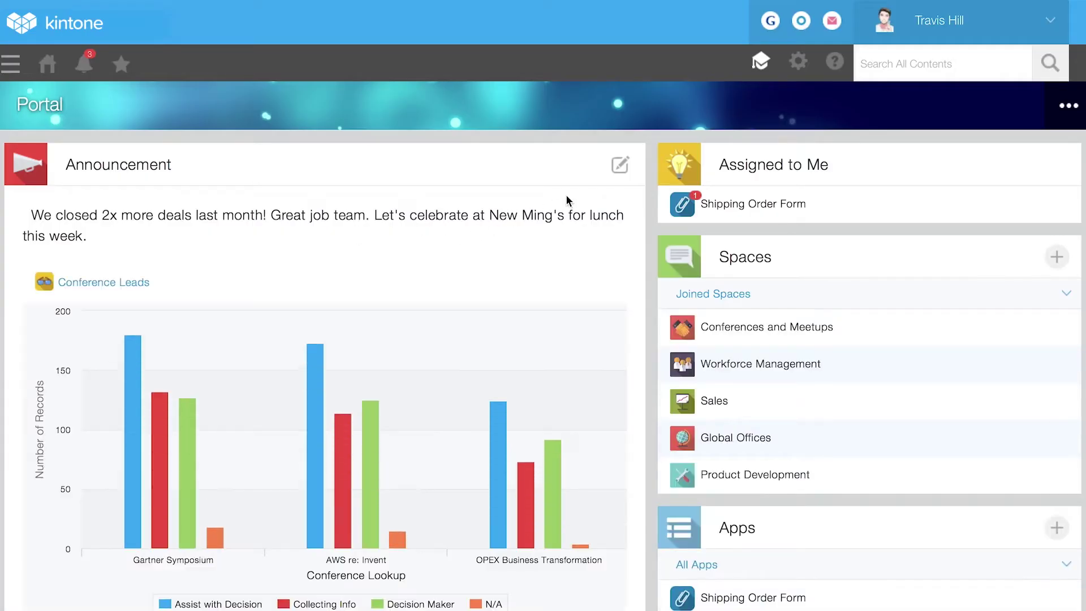
pyautogui.click(761, 63)
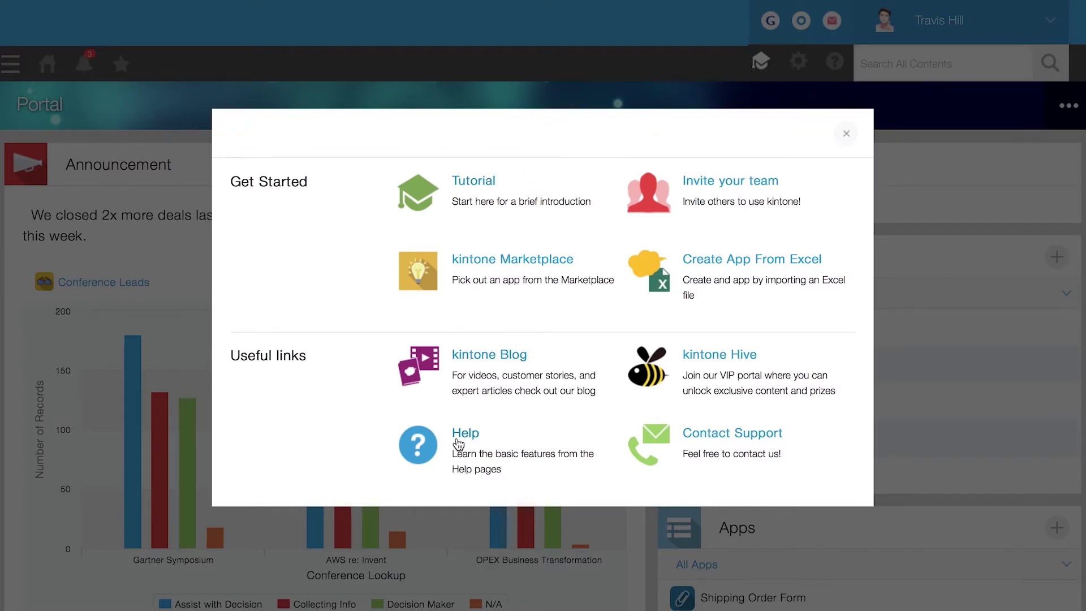
pyautogui.click(846, 137)
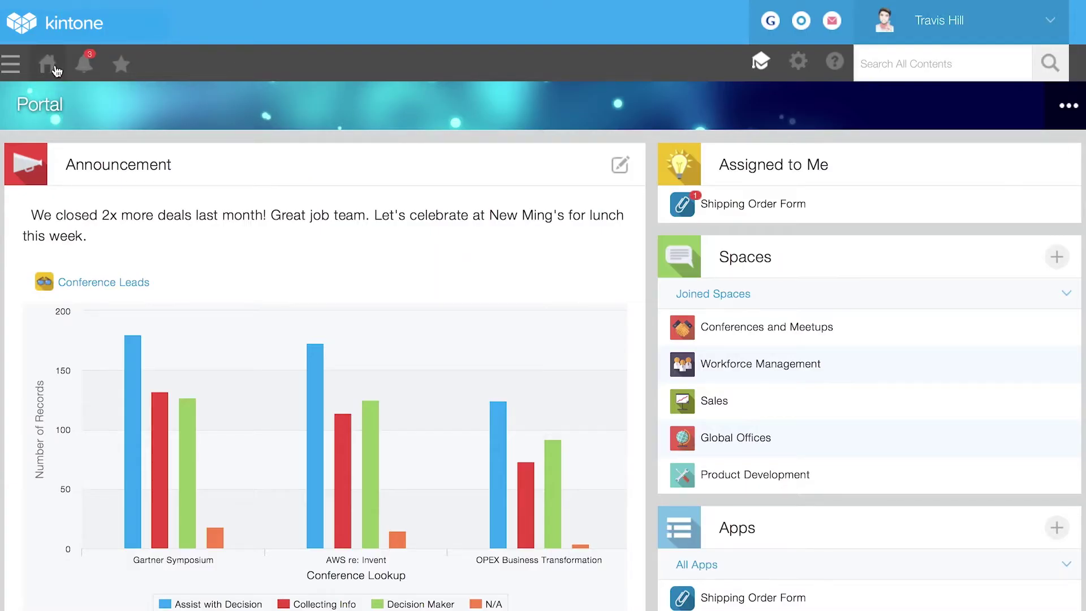
pyautogui.click(86, 65)
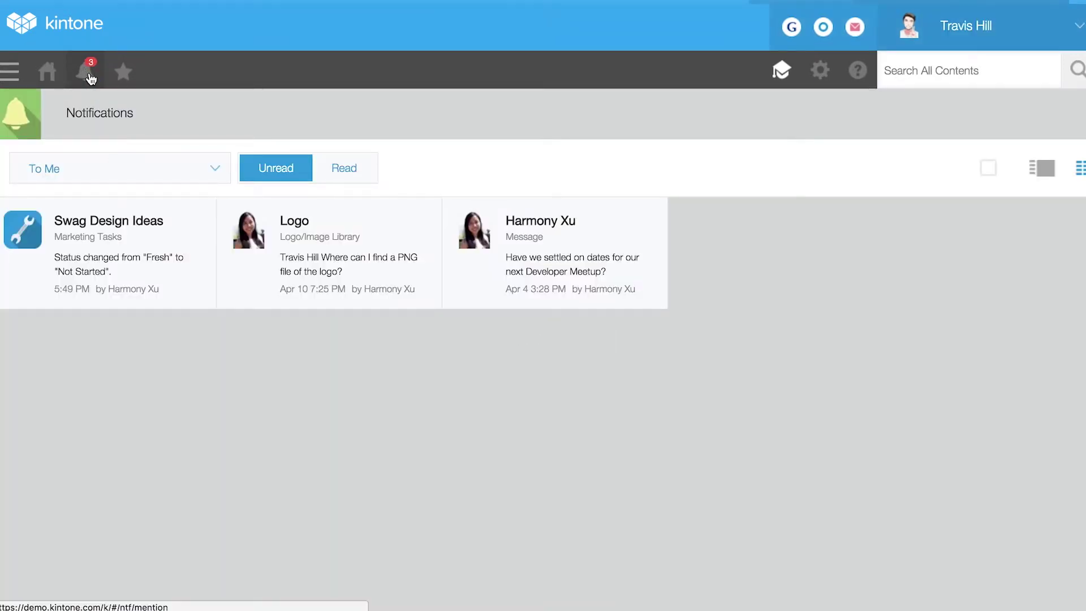
pyautogui.click(127, 81)
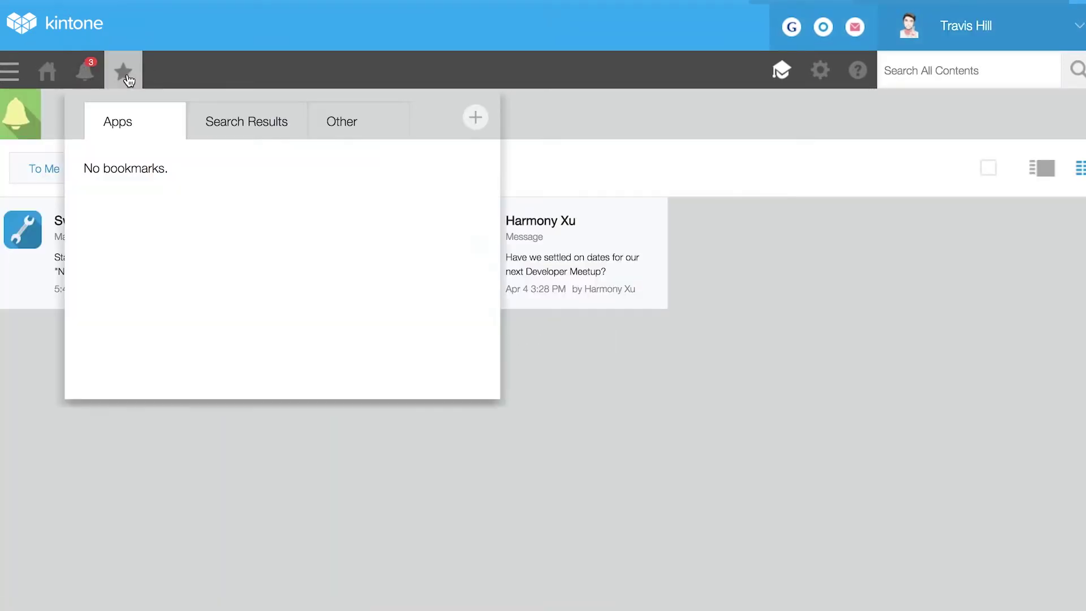
pyautogui.click(58, 79)
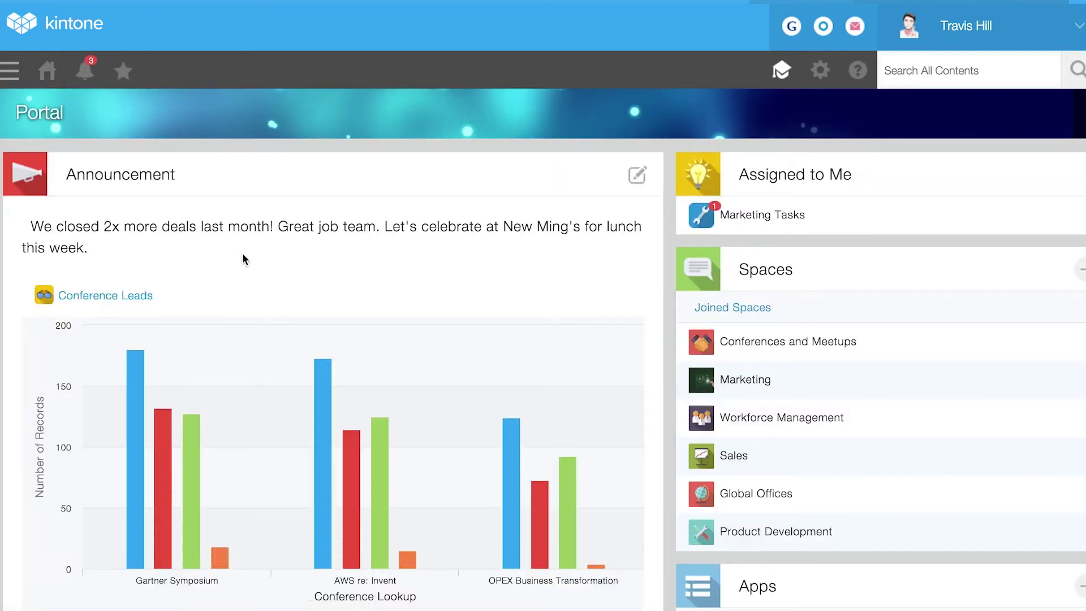
pyautogui.scroll(-5, 346, 270)
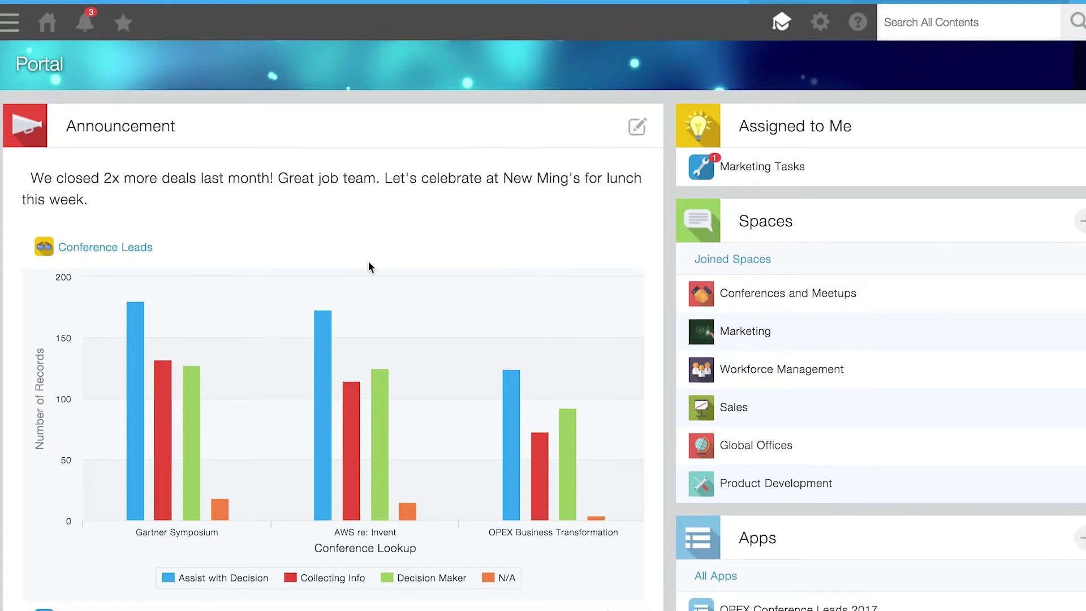
pyautogui.moveTo(388, 266)
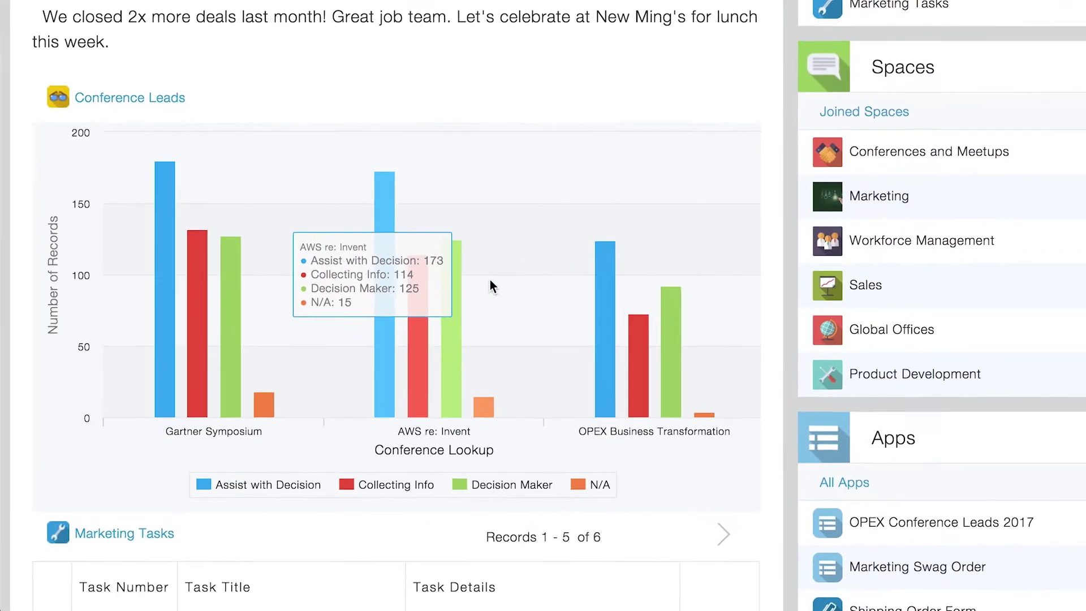
pyautogui.moveTo(512, 335)
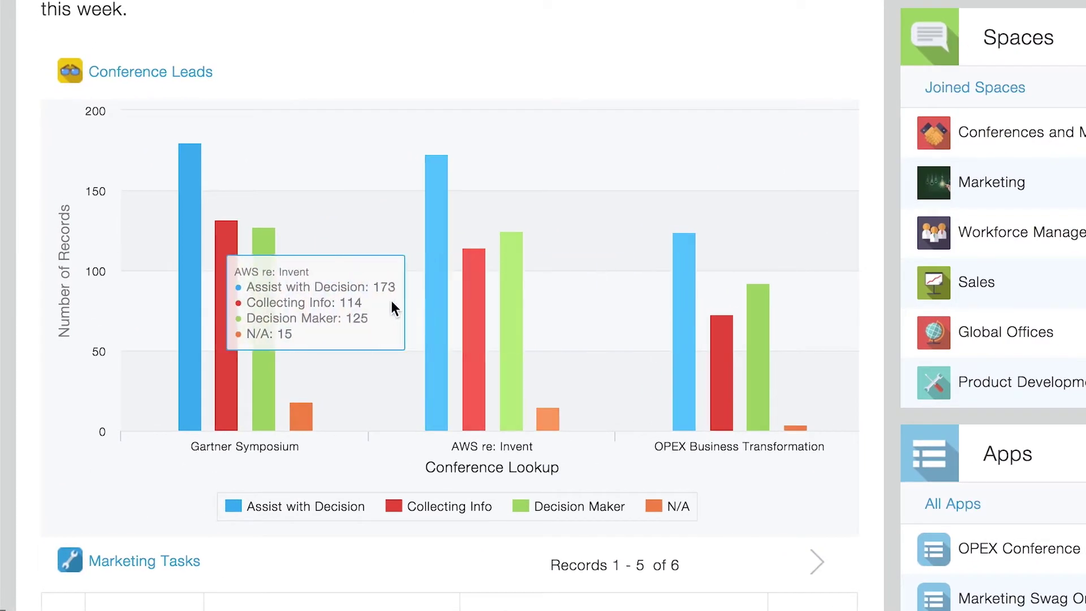
pyautogui.moveTo(290, 306)
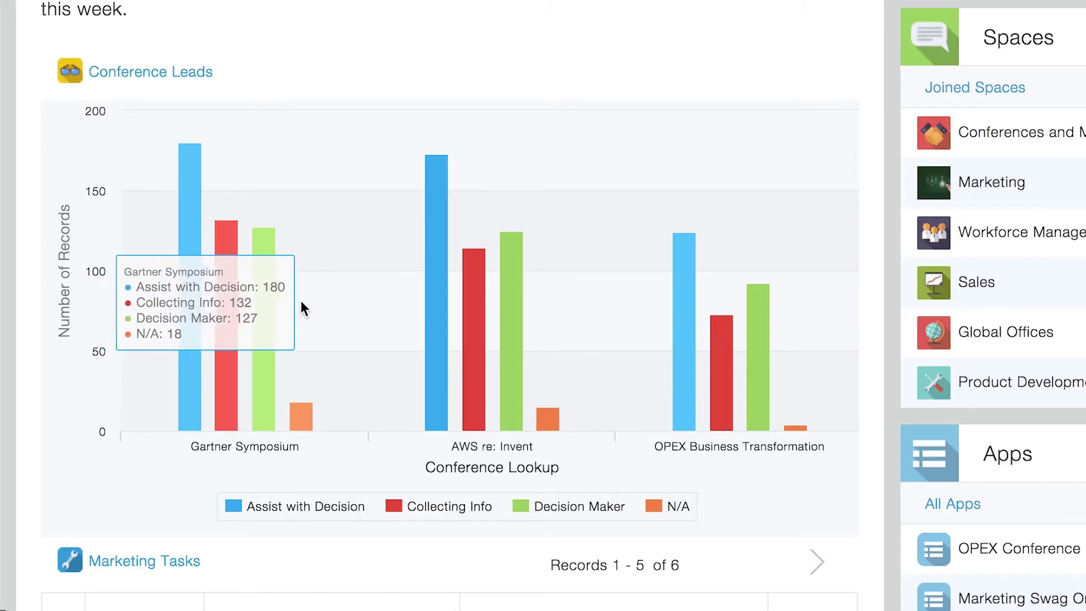
pyautogui.scroll(-5, 300, 309)
pyautogui.scroll(-1, 317, 297)
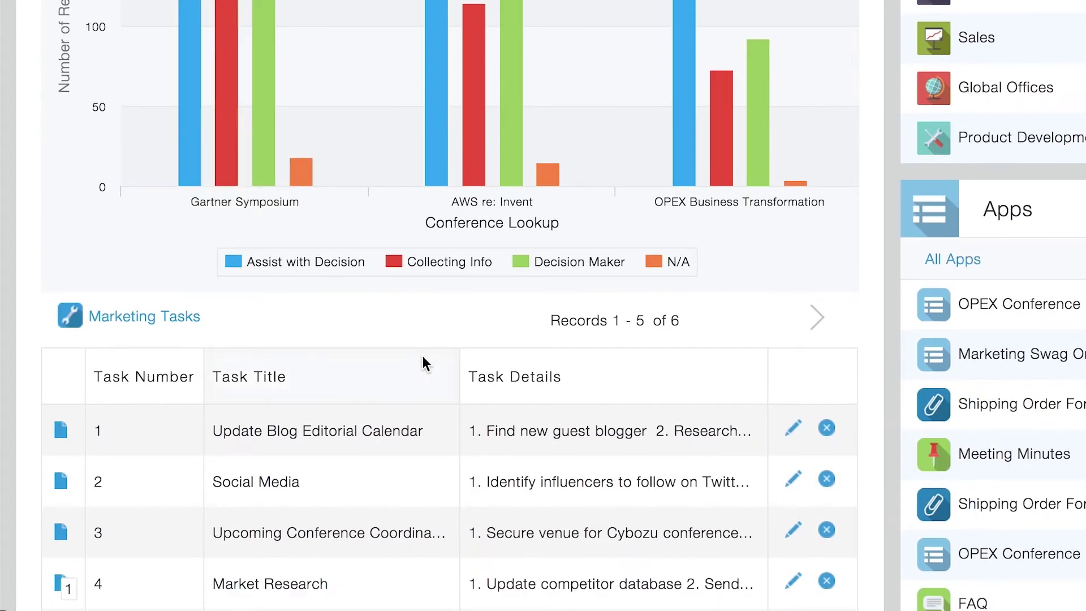
pyautogui.scroll(-1, 416, 467)
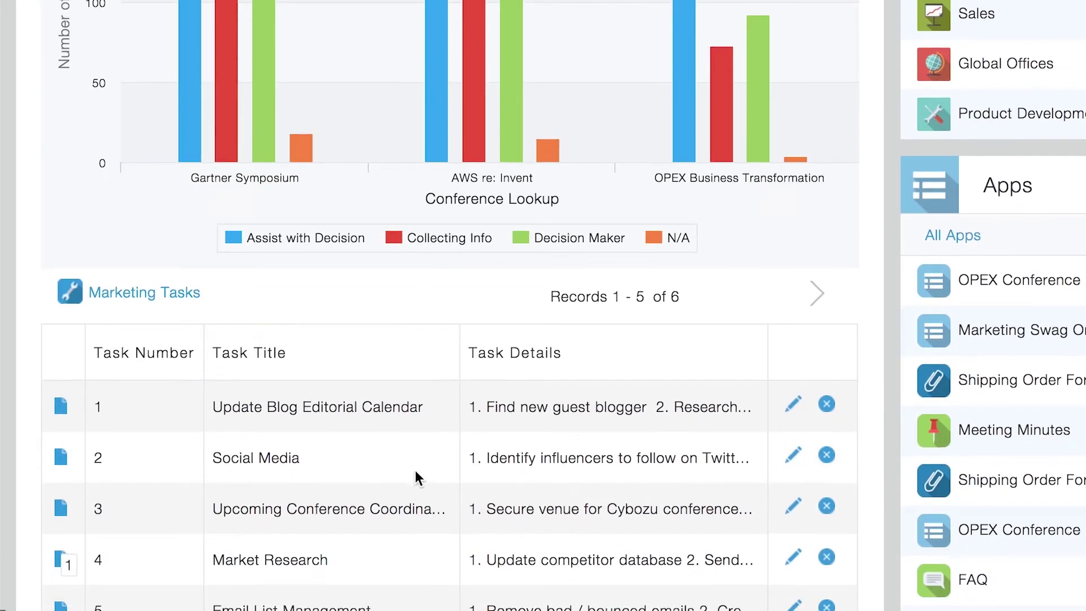
pyautogui.click(818, 304)
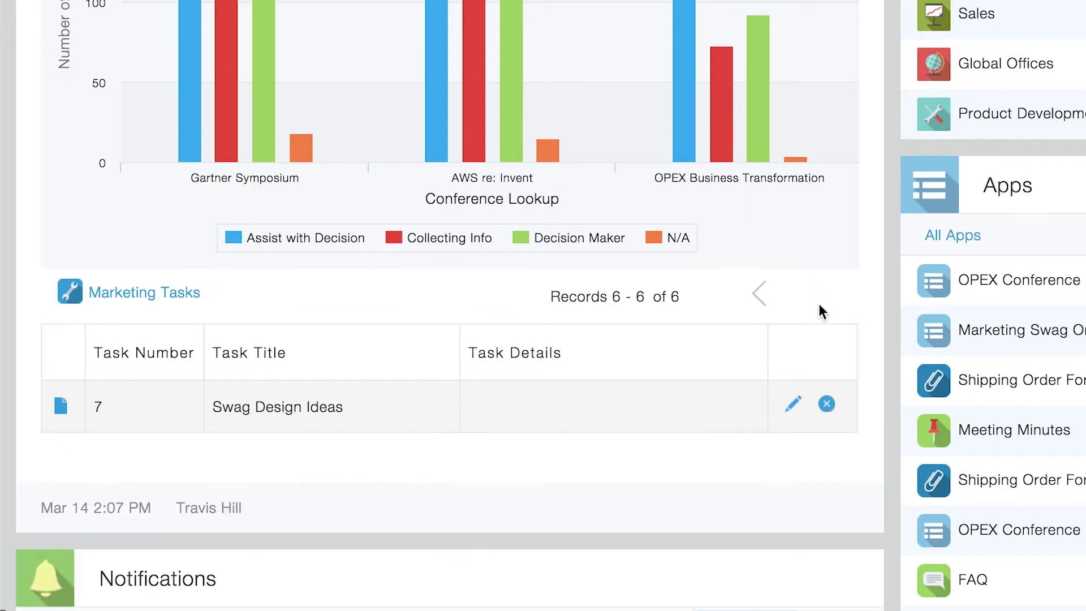
pyautogui.click(760, 294)
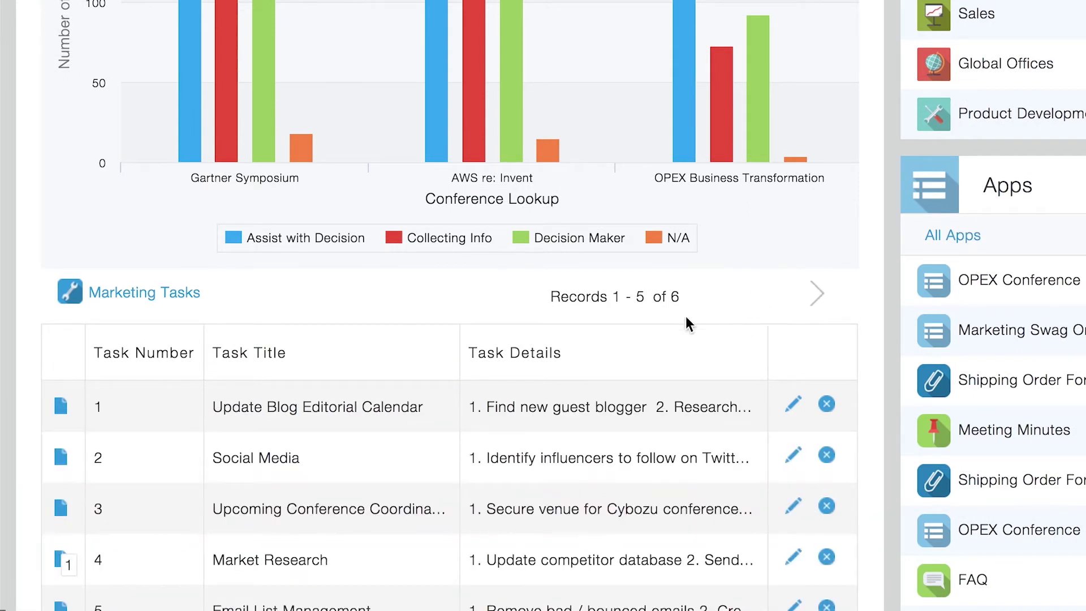
pyautogui.scroll(-5, 409, 457)
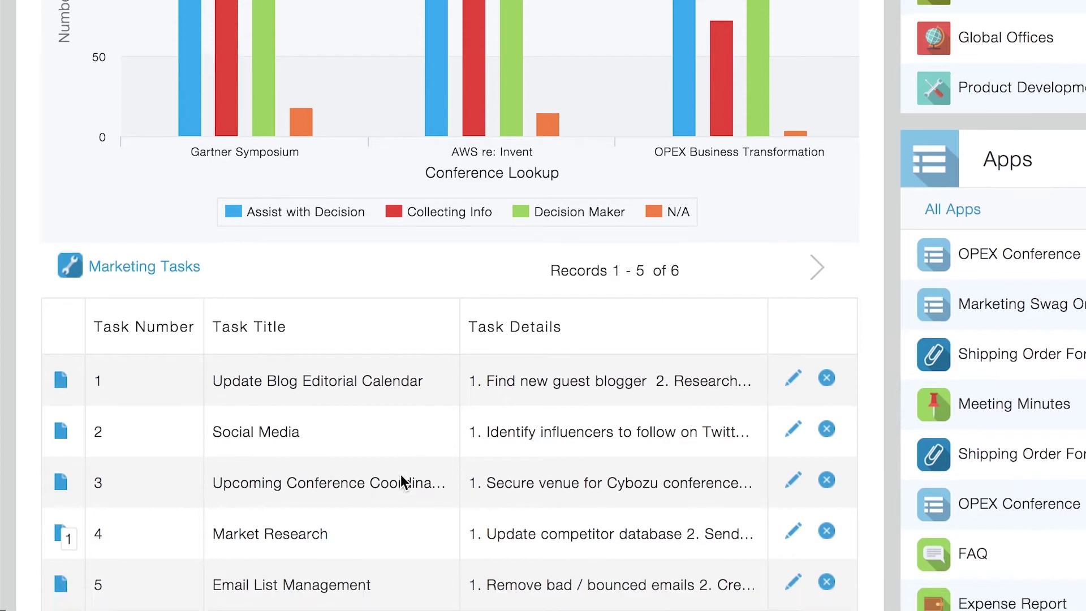
pyautogui.scroll(-5, 401, 474)
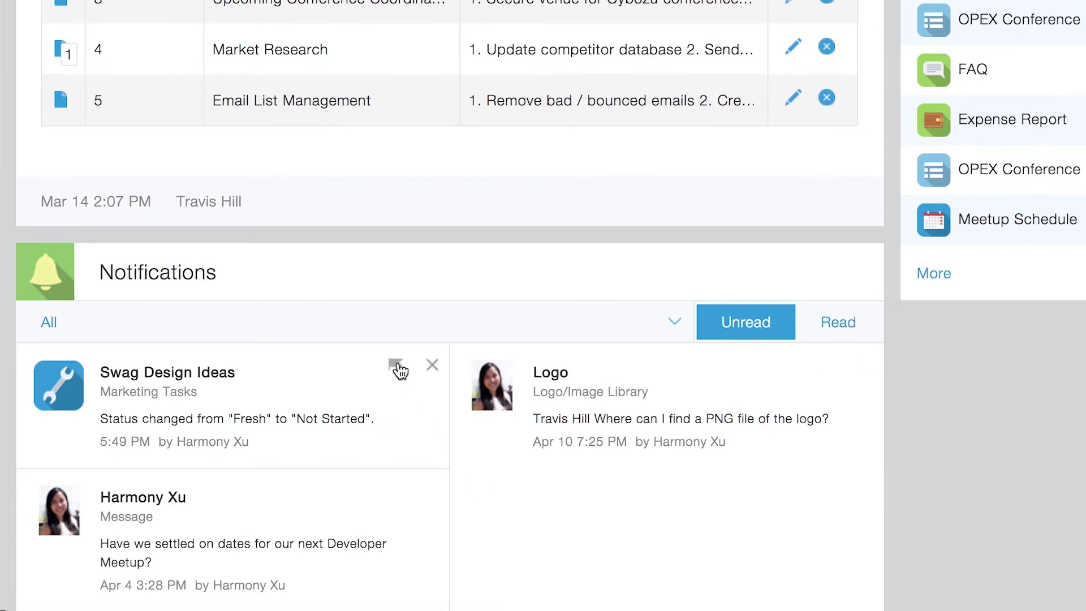
# Flag the Swag Design Ideas notification, then check the Read and Unread notification lists.
pyautogui.click(397, 366)
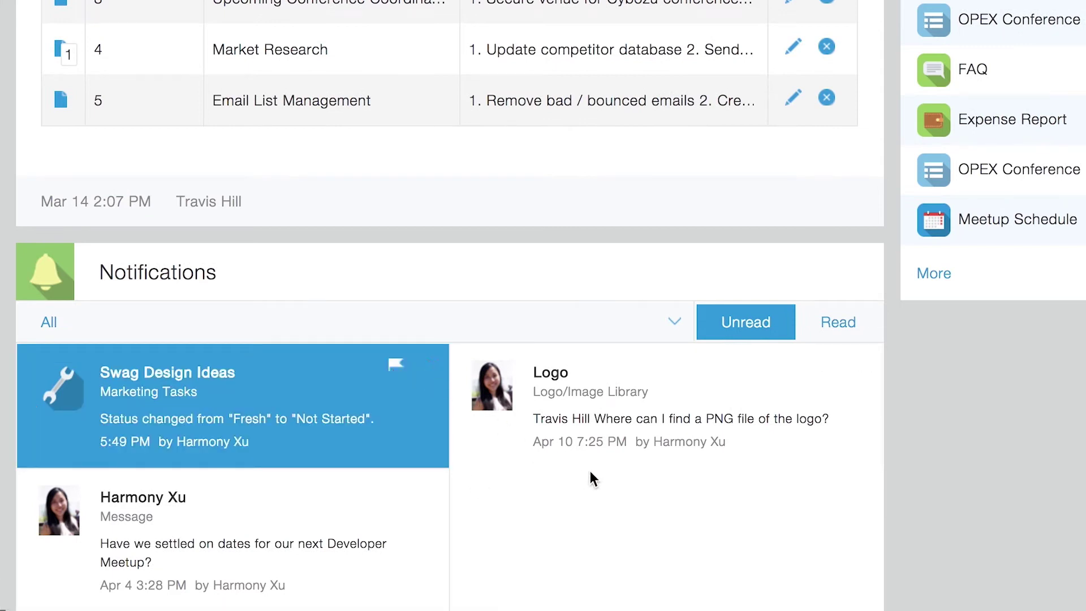
pyautogui.click(840, 338)
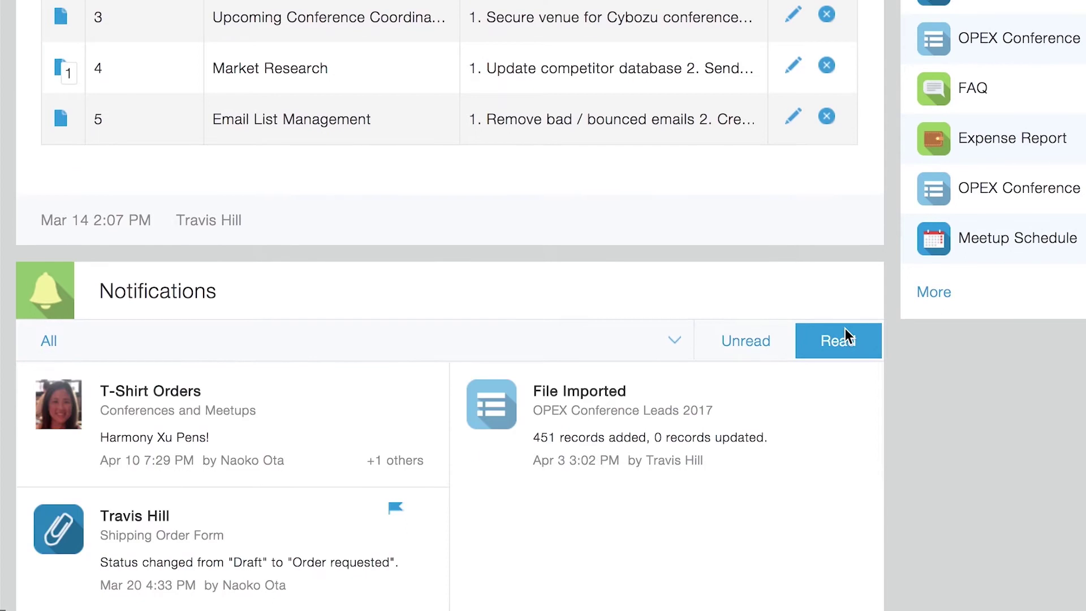
pyautogui.click(760, 341)
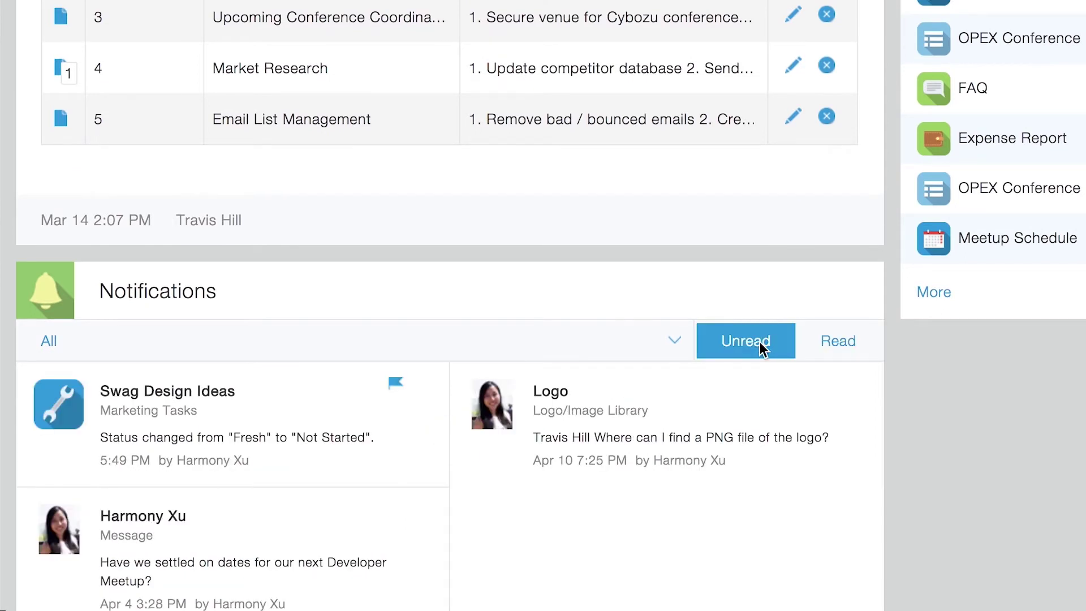
pyautogui.scroll(10, 760, 342)
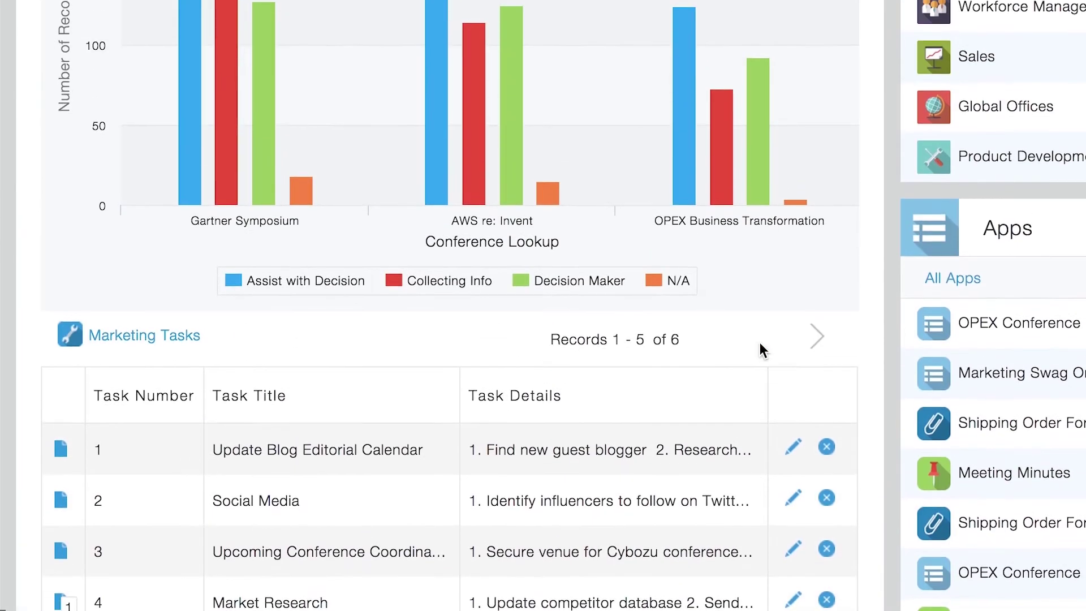
pyautogui.scroll(3, 759, 342)
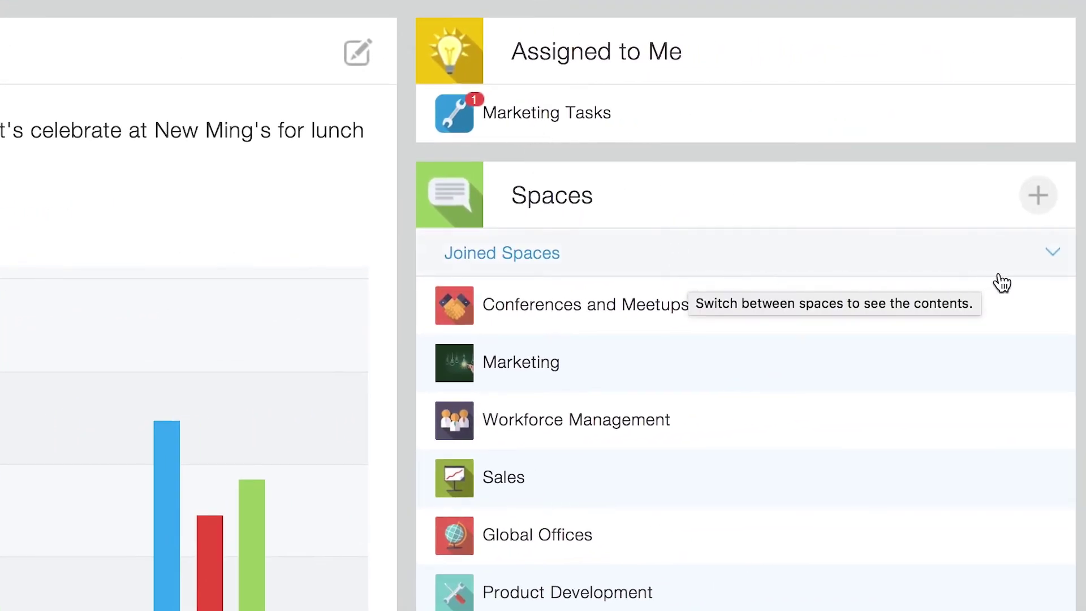
# Switch the Portal's Spaces list from Joined Spaces to All Spaces.
pyautogui.click(1057, 256)
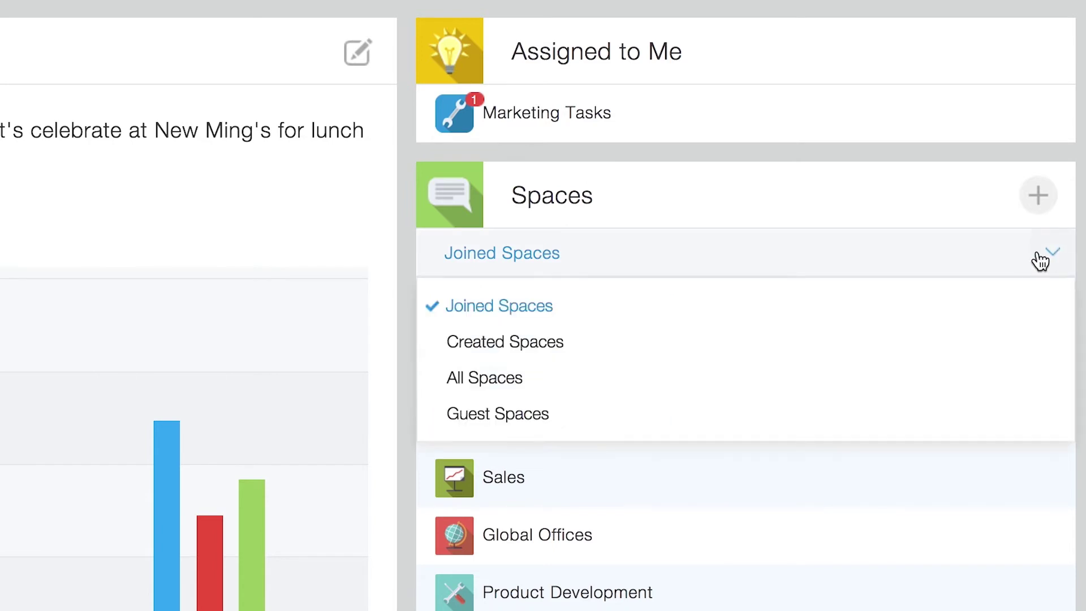
pyautogui.click(481, 378)
pyautogui.scroll(-1, 820, 324)
pyautogui.scroll(-3, 821, 323)
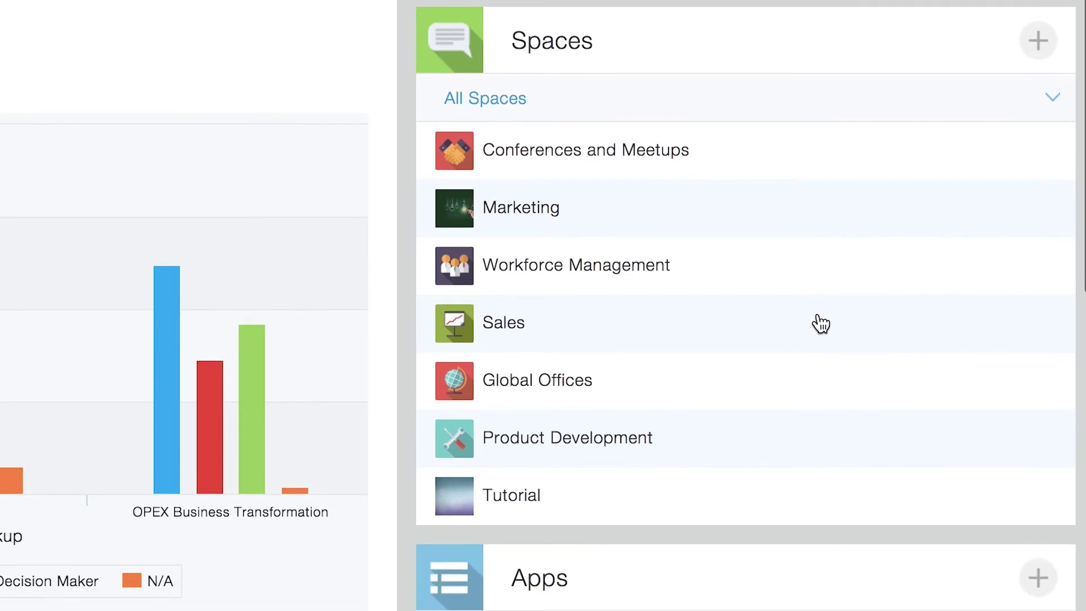
# Create a space from scratch named Marketing with the lightbulb cover photo.
pyautogui.click(1040, 57)
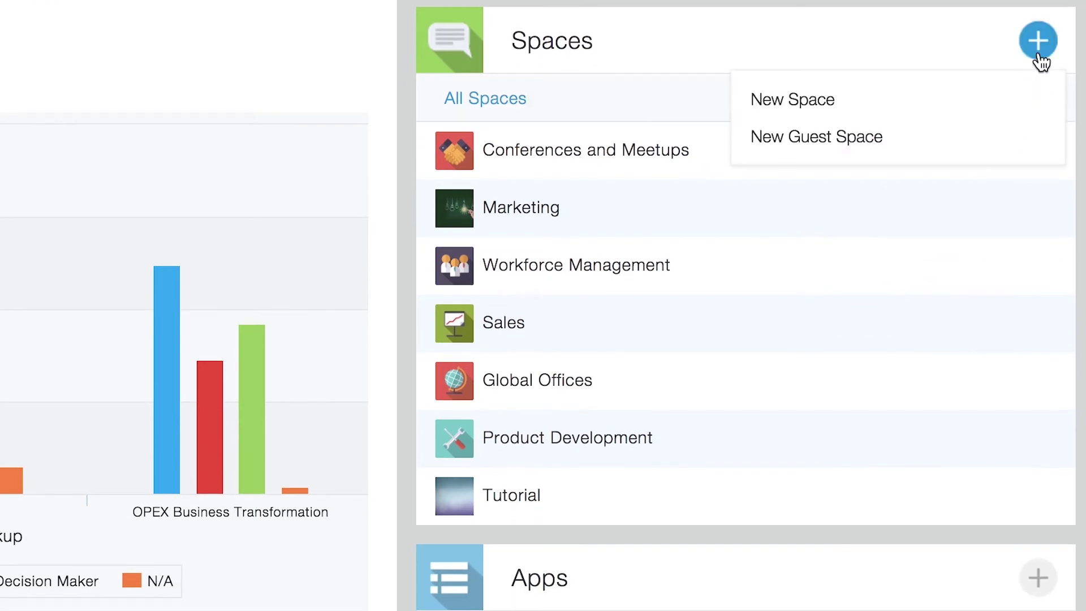
pyautogui.click(798, 101)
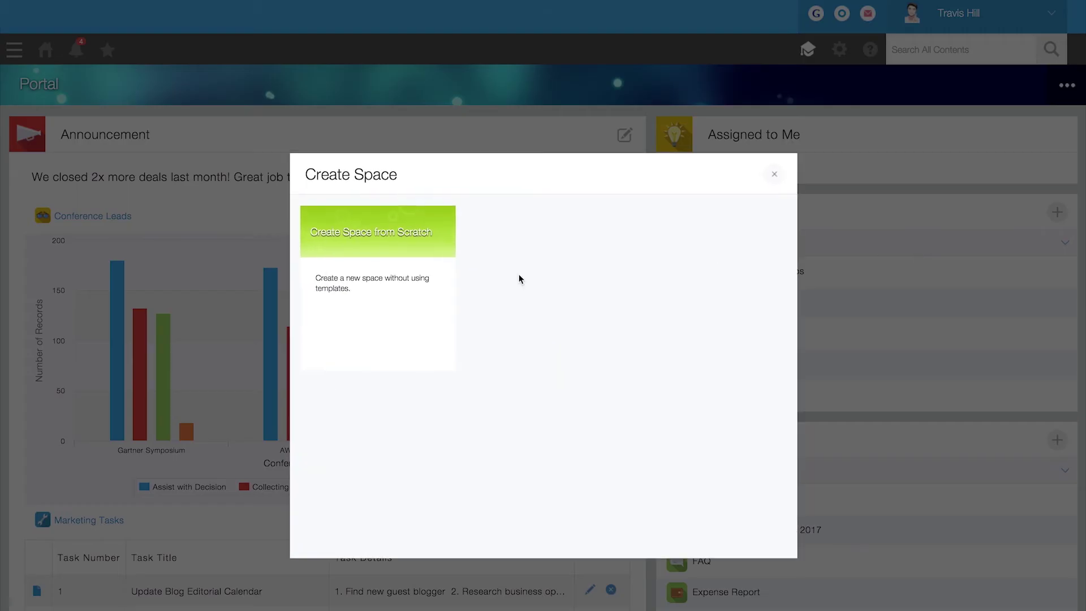
pyautogui.click(415, 291)
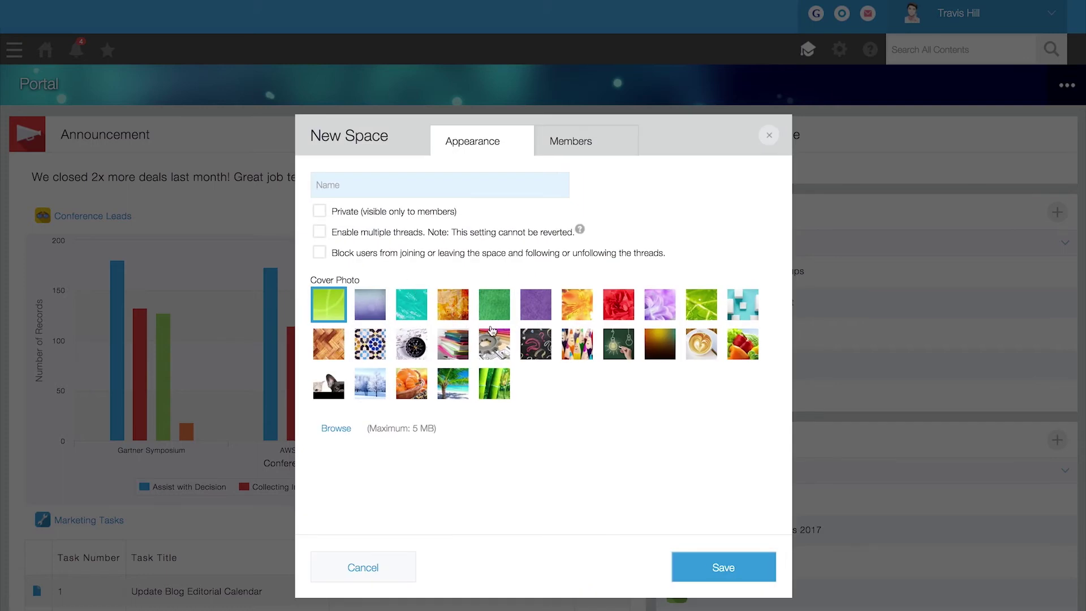
pyautogui.click(616, 346)
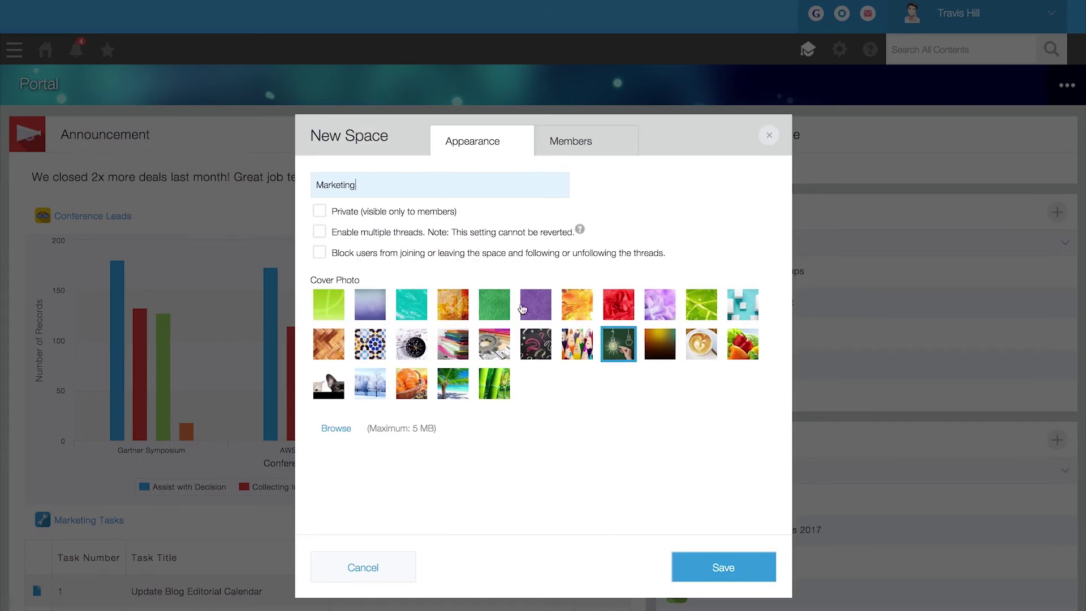
pyautogui.click(738, 570)
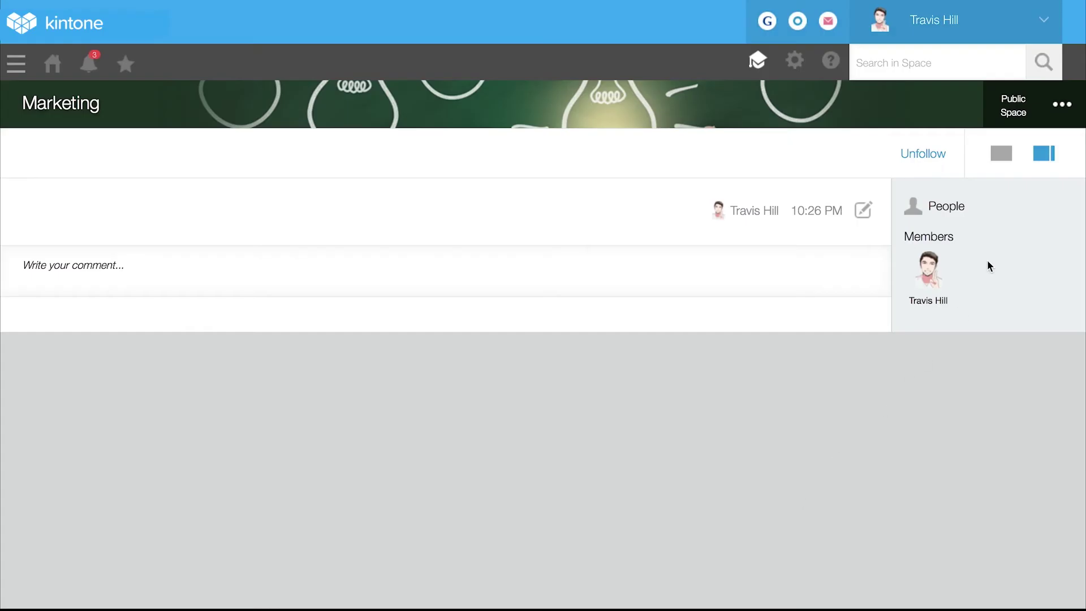
# Turn on 'Enable multiple threads' in the Marketing space settings and save.
pyautogui.click(1060, 108)
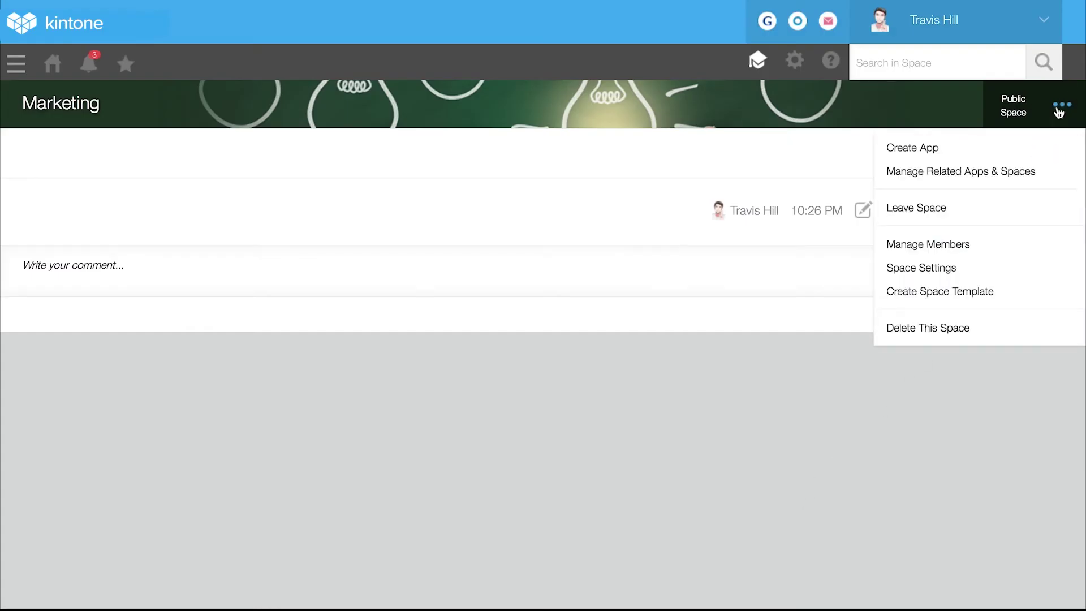
pyautogui.click(938, 268)
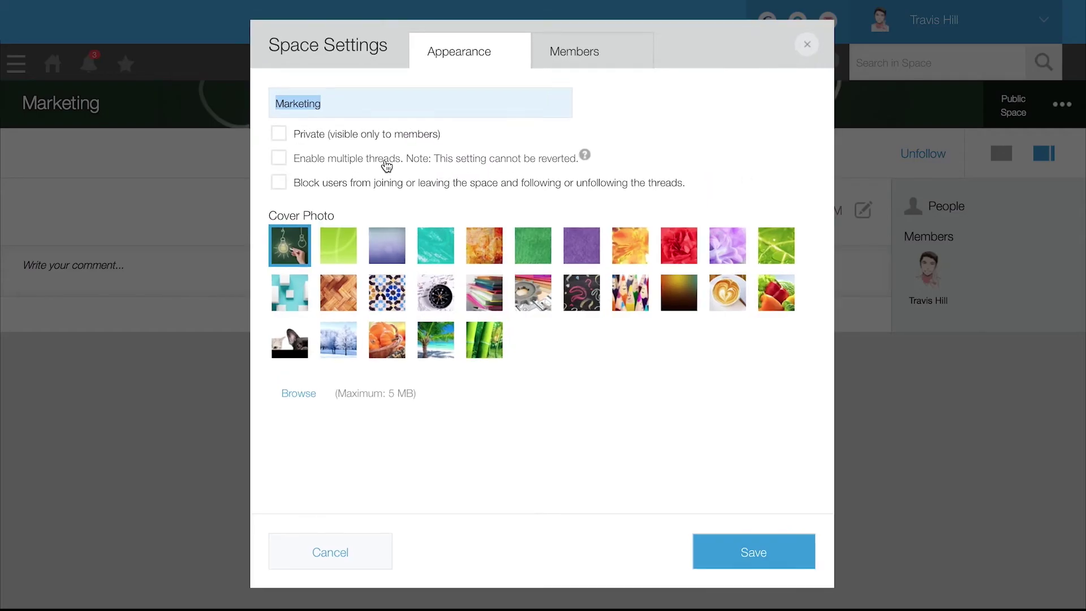
pyautogui.click(279, 159)
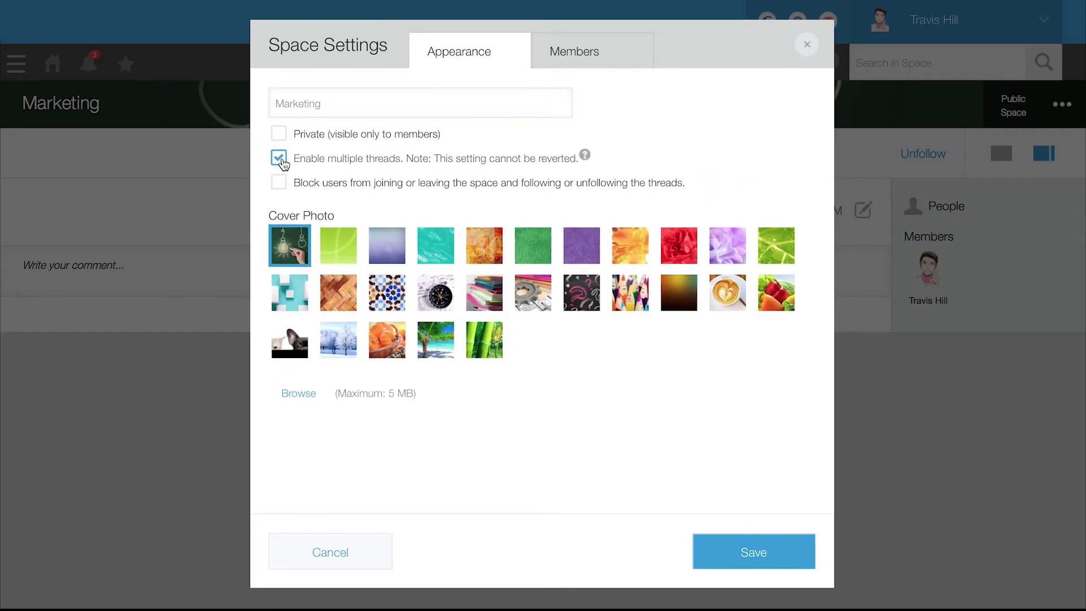
pyautogui.click(739, 554)
pyautogui.click(1061, 105)
# Add the Meeting Minutes app from Featured Apps to the Marketing space.
pyautogui.click(923, 173)
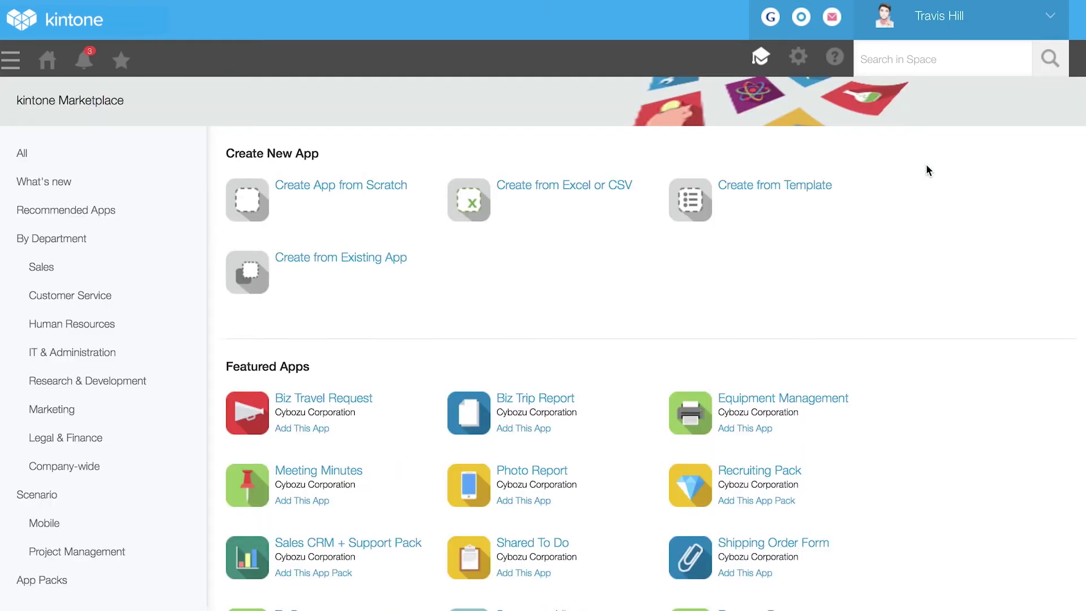
pyautogui.scroll(-3, 927, 168)
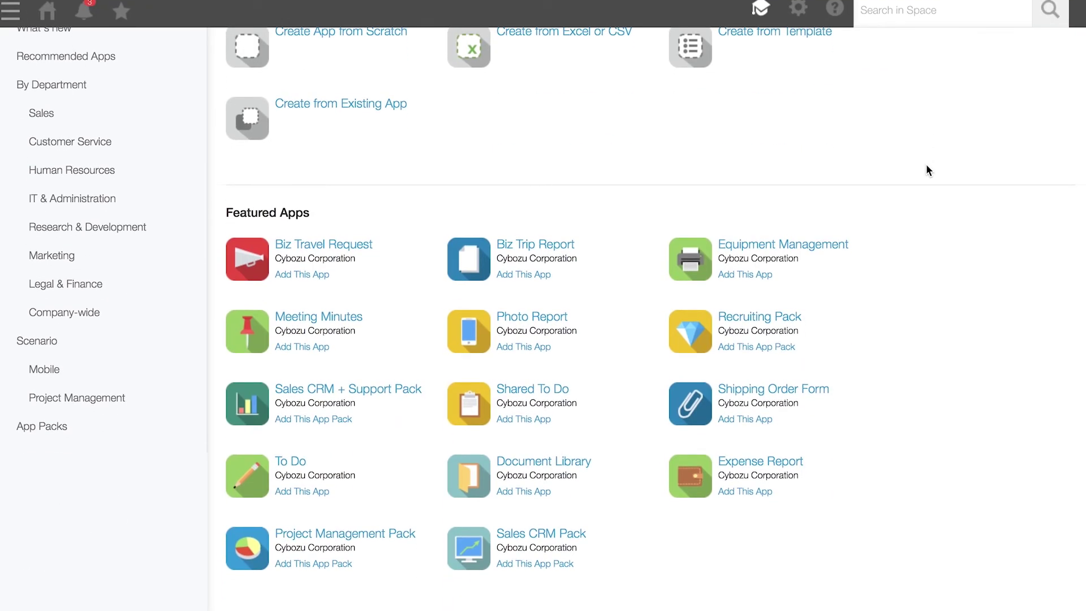
pyautogui.click(313, 347)
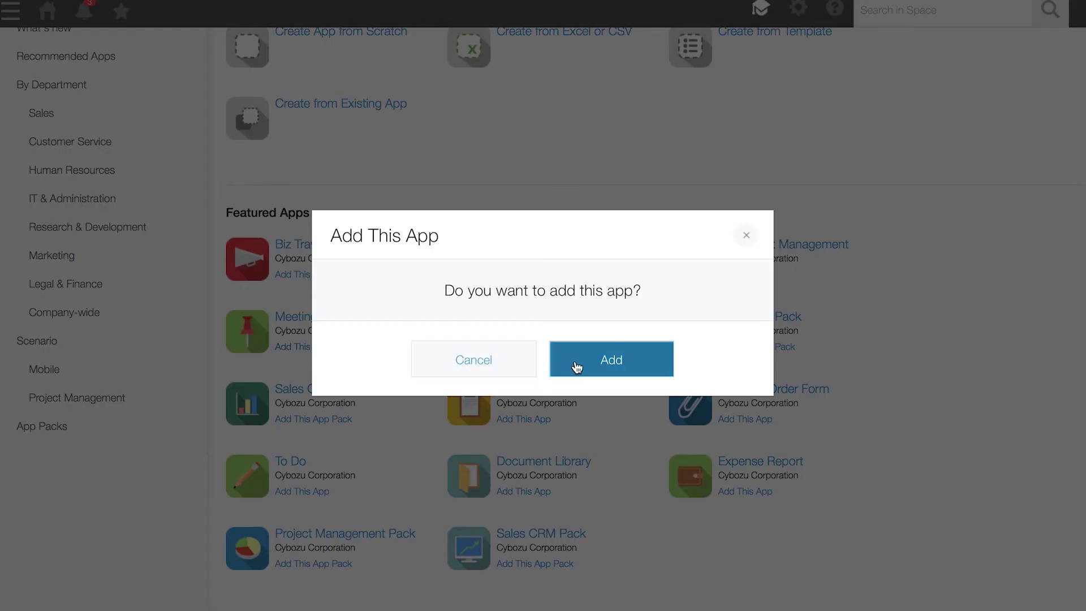
pyautogui.click(577, 367)
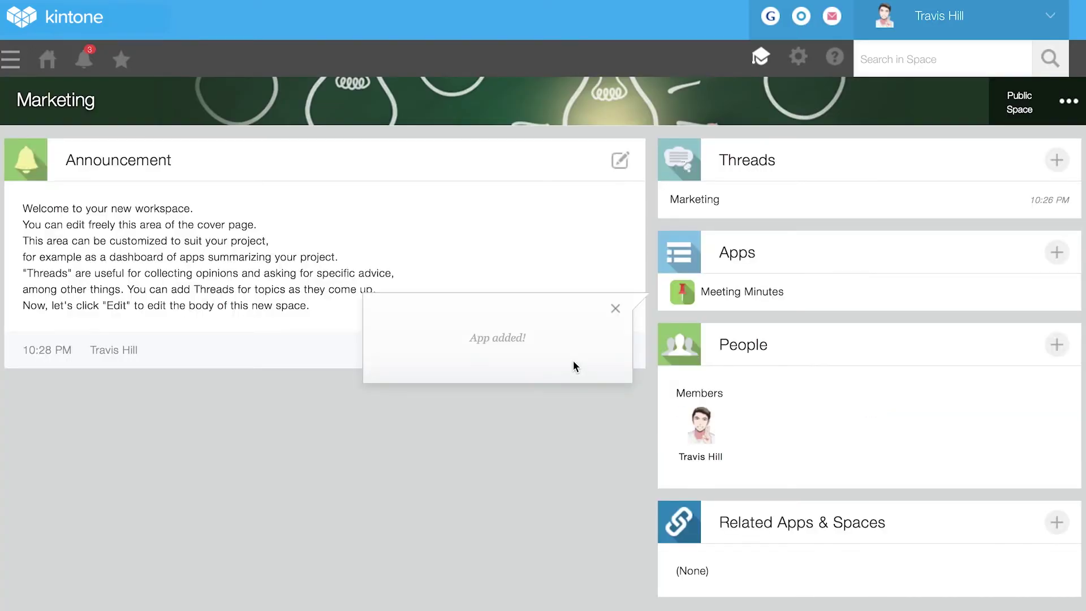
pyautogui.click(617, 310)
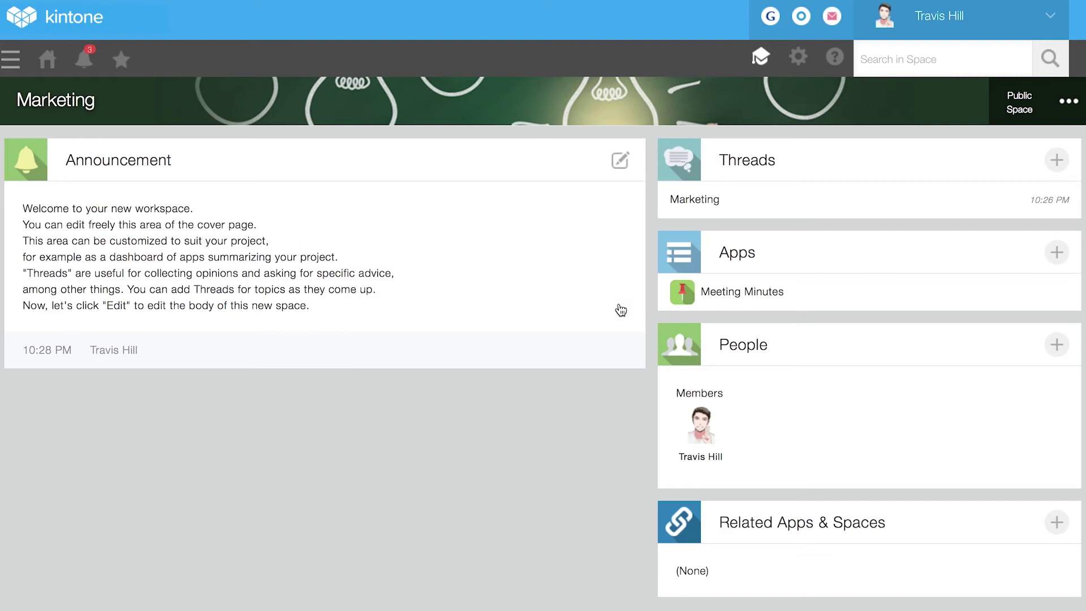
# Start a new Meeting Minutes record titled Swag Packages Ideas.
pyautogui.click(745, 295)
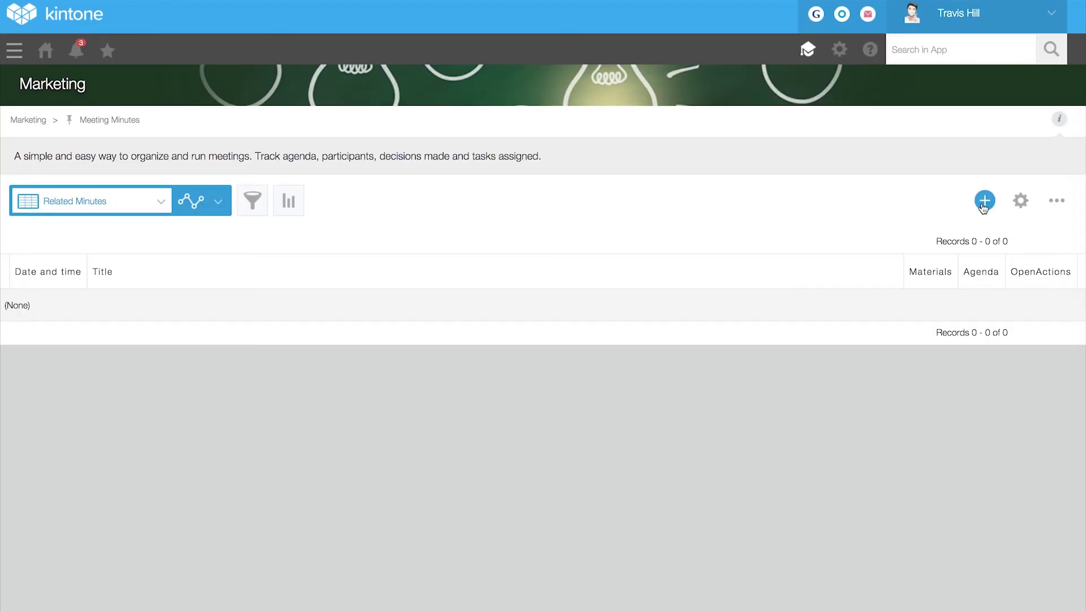
pyautogui.click(984, 202)
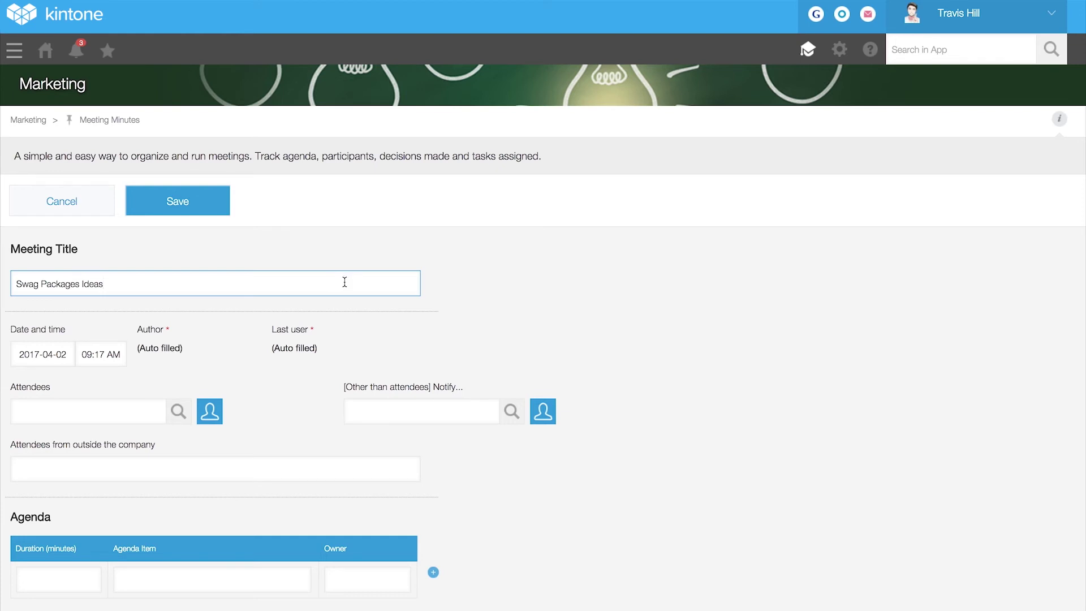
pyautogui.click(111, 362)
# Add two colleagues as attendees from the suggestions and save the record.
pyautogui.click(75, 404)
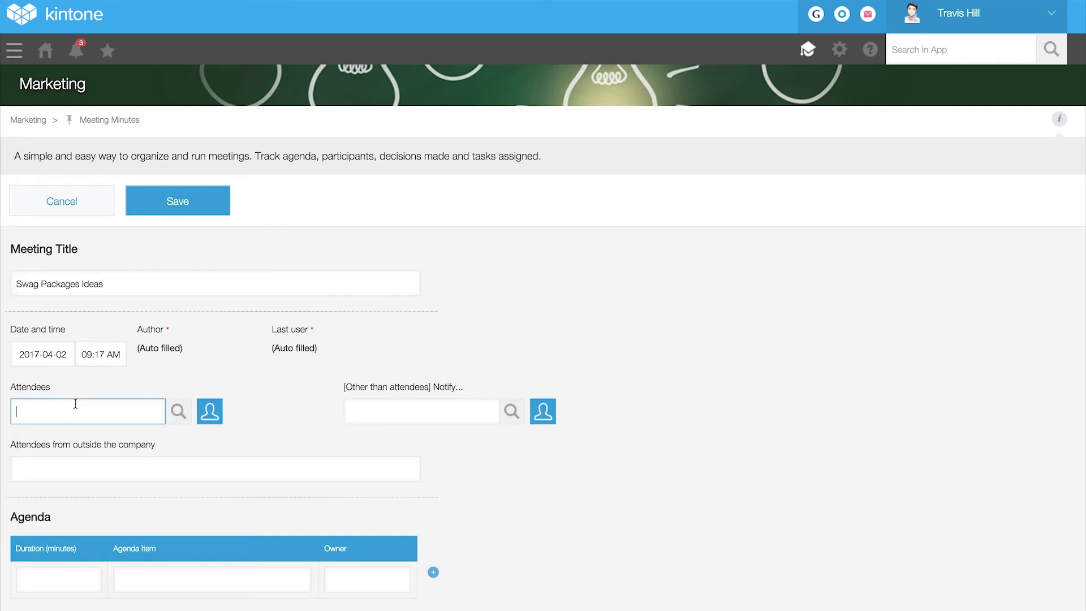
pyautogui.write('Harm')
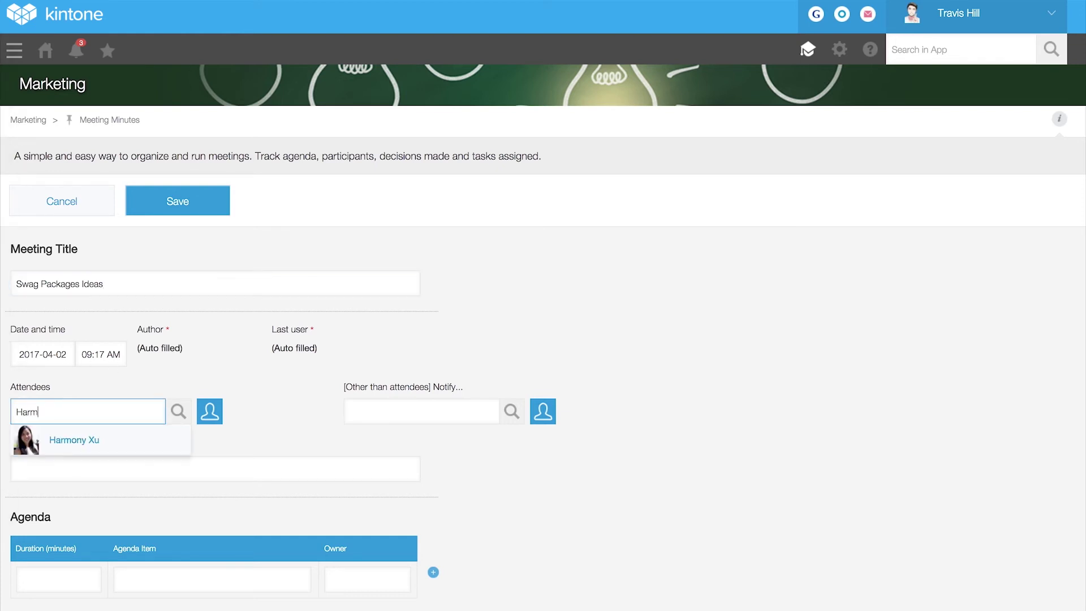
pyautogui.click(85, 442)
pyautogui.write('B')
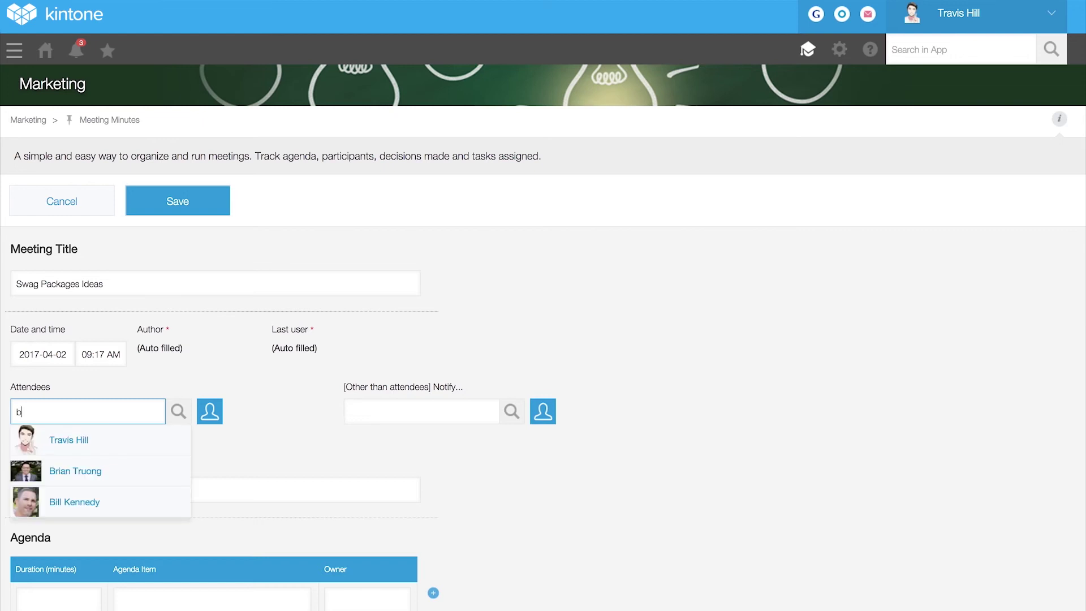
pyautogui.click(95, 473)
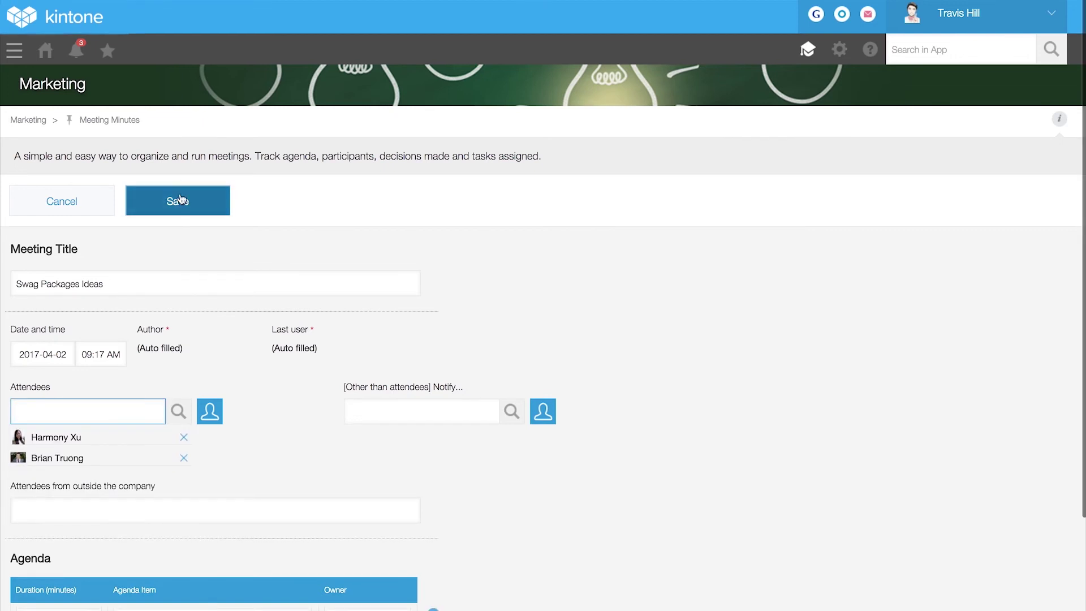
pyautogui.click(179, 202)
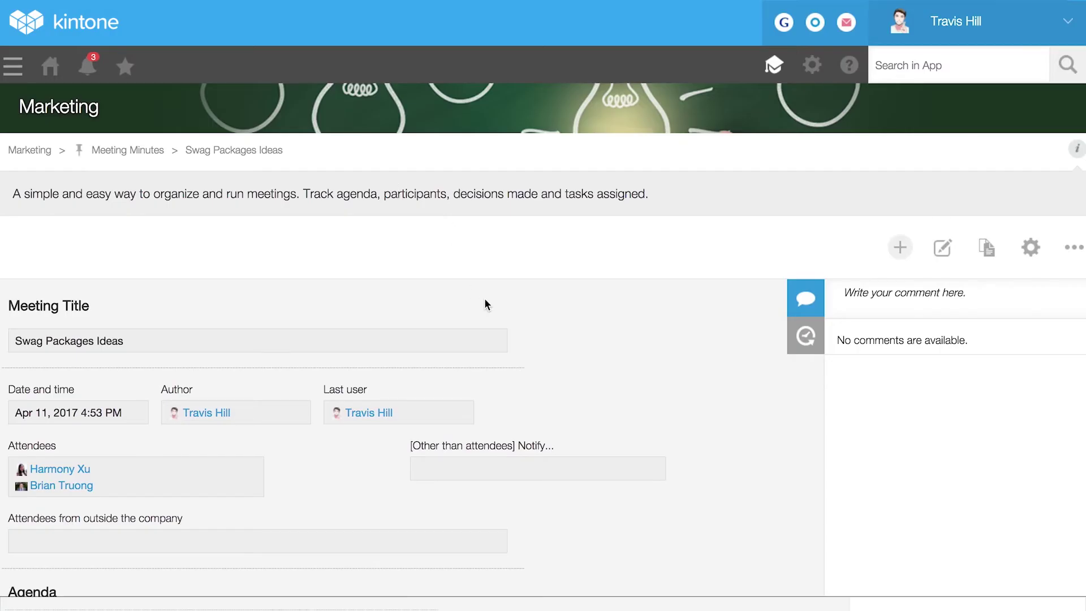
# Post a comment mentioning the attendee: 'Do we have the t-shirt data ready?'.
pyautogui.click(878, 289)
pyautogui.write('@har')
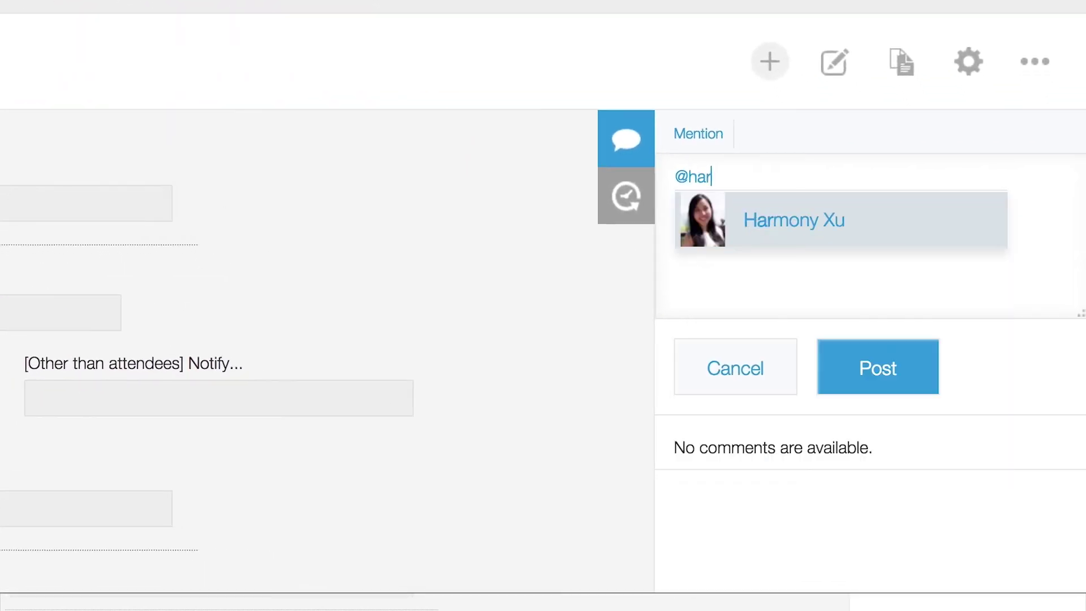
pyautogui.click(791, 230)
pyautogui.write('Do we have the t-shi')
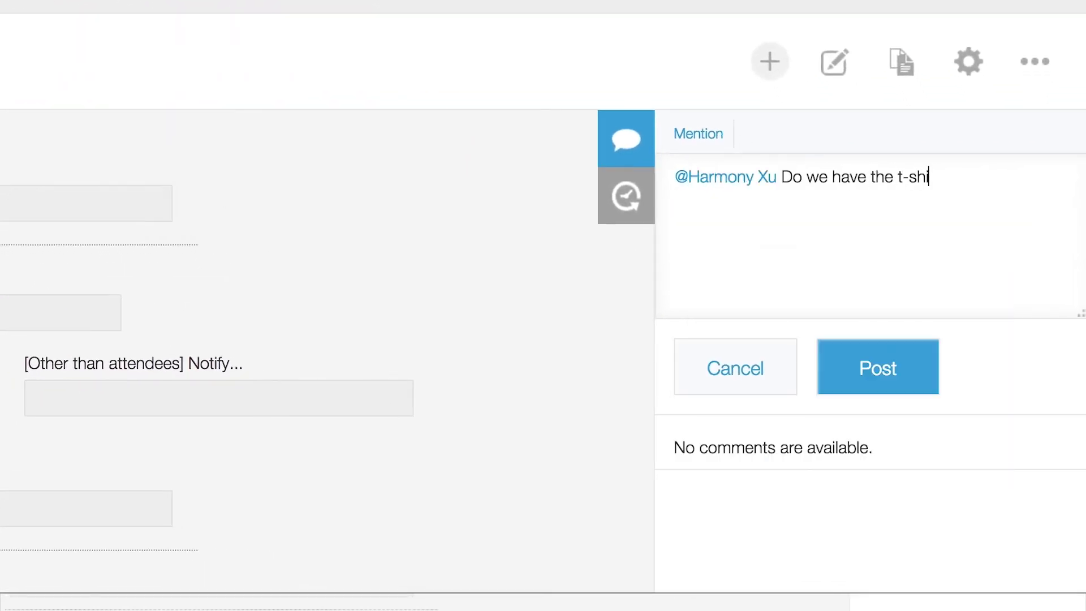
pyautogui.write('rt data ready?')
pyautogui.click(875, 356)
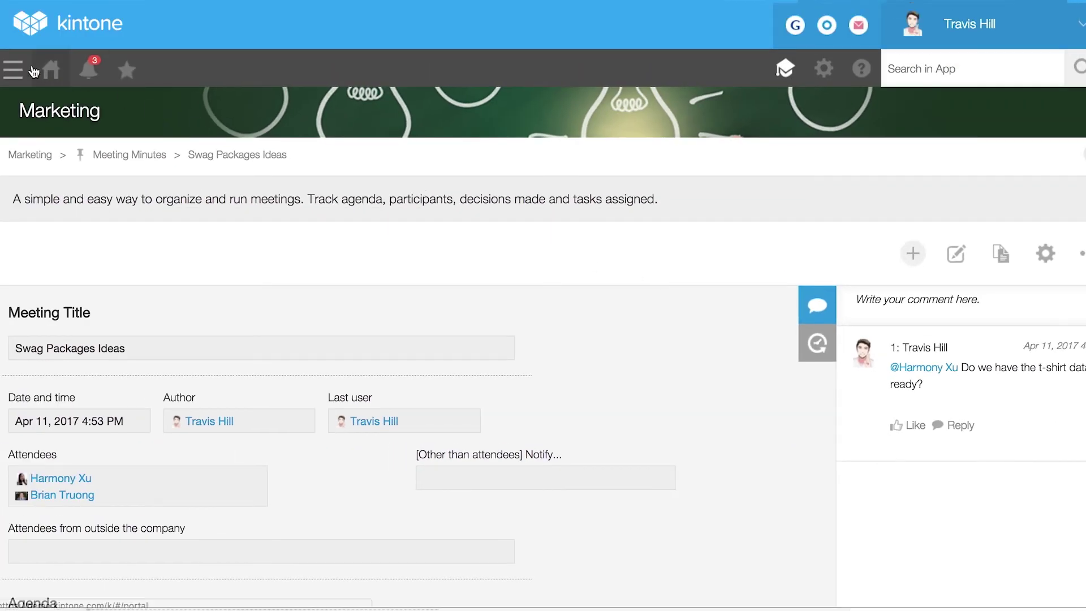
# Find a colleague in the People list and follow them.
pyautogui.click(15, 69)
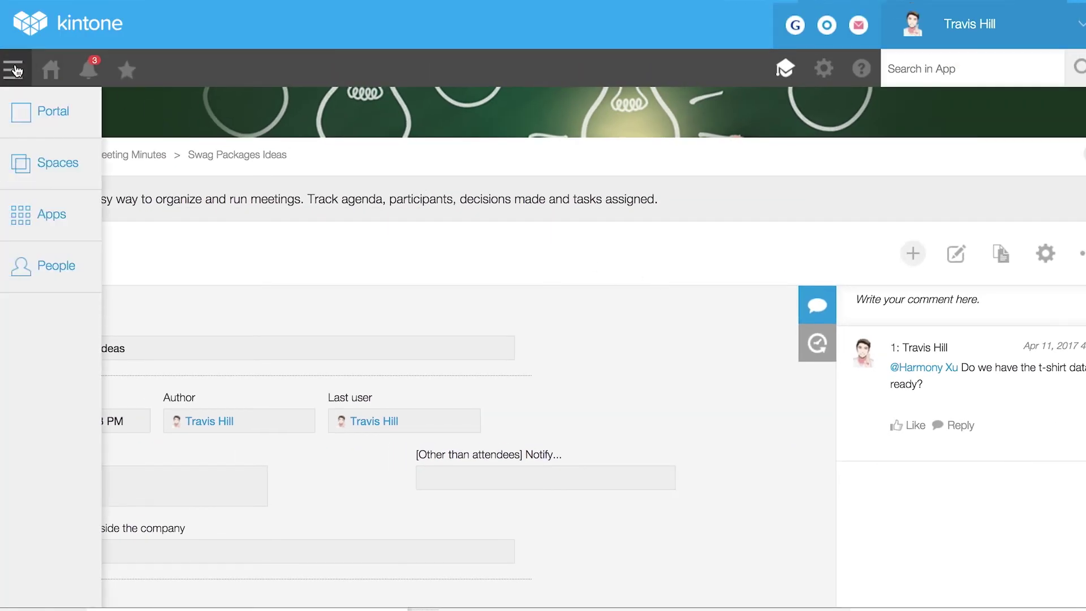
pyautogui.click(54, 279)
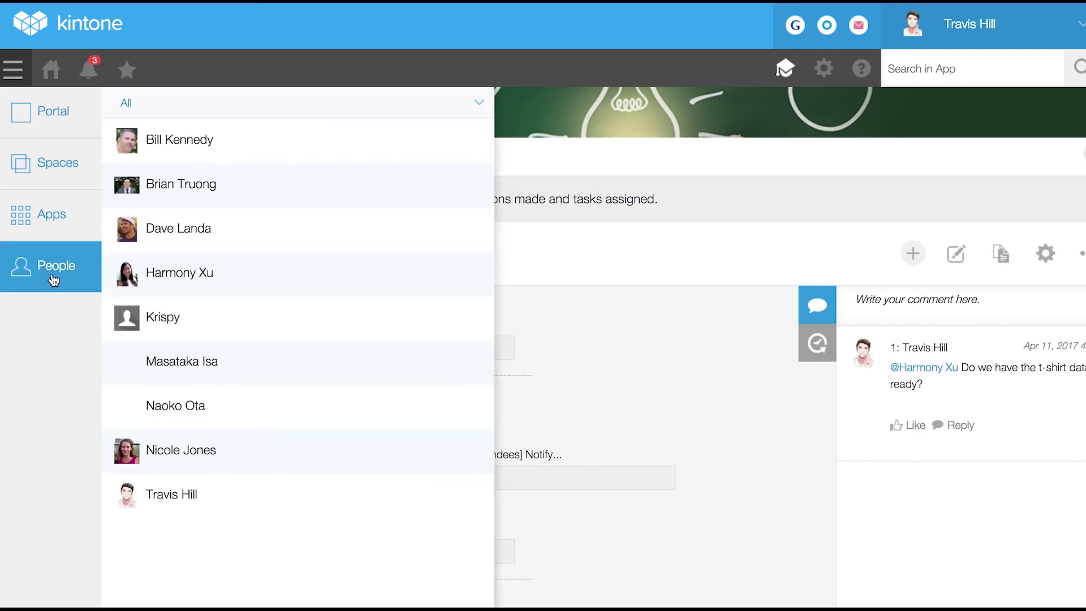
pyautogui.click(210, 191)
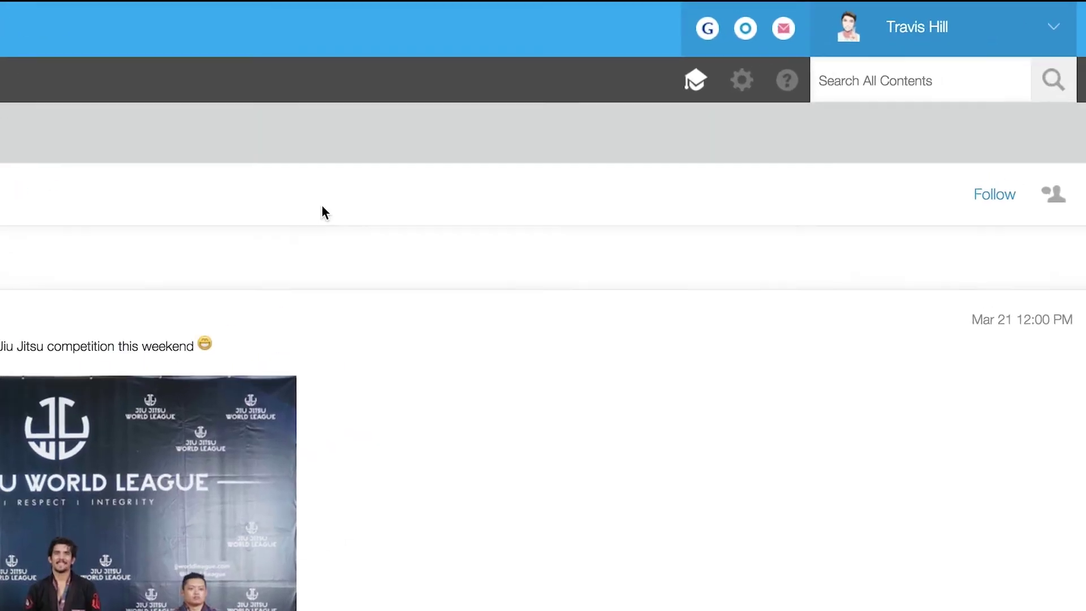
pyautogui.click(987, 195)
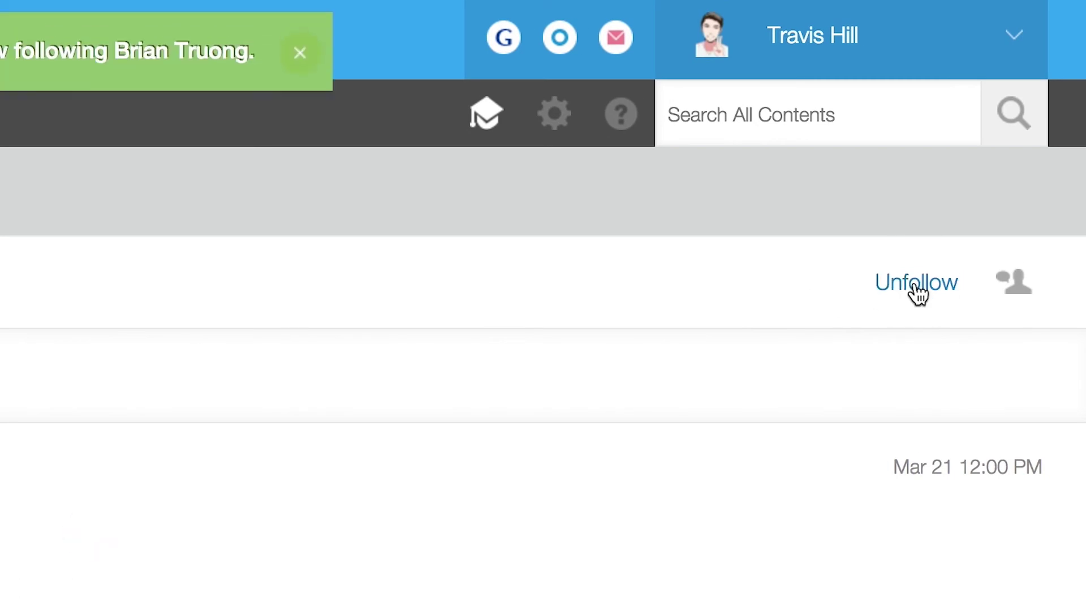
# Send the colleague the direct message 'Loved your pen designs!'.
pyautogui.click(1014, 289)
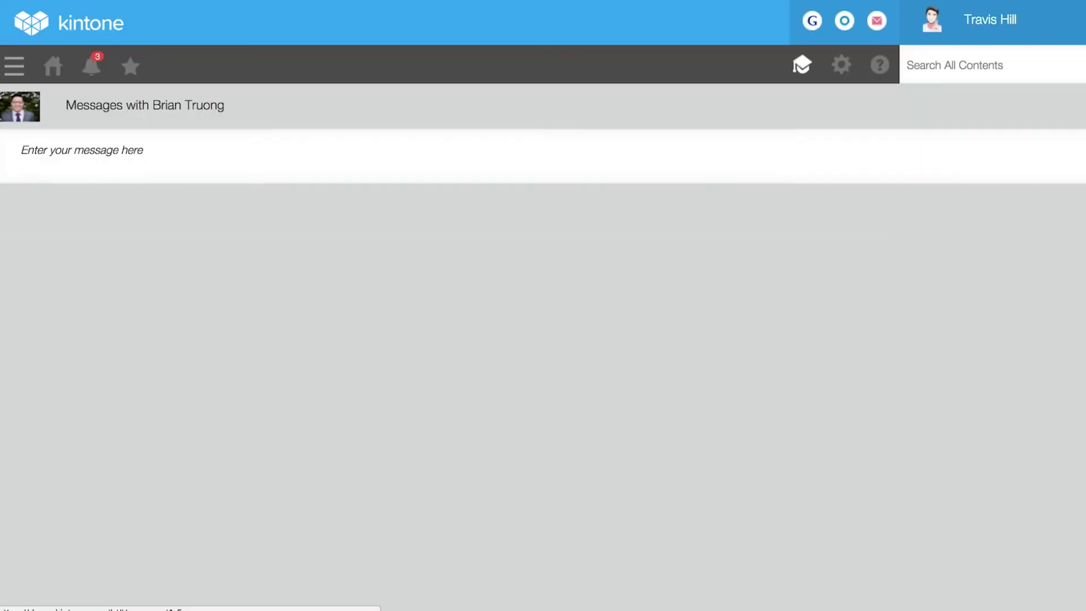
pyautogui.click(888, 171)
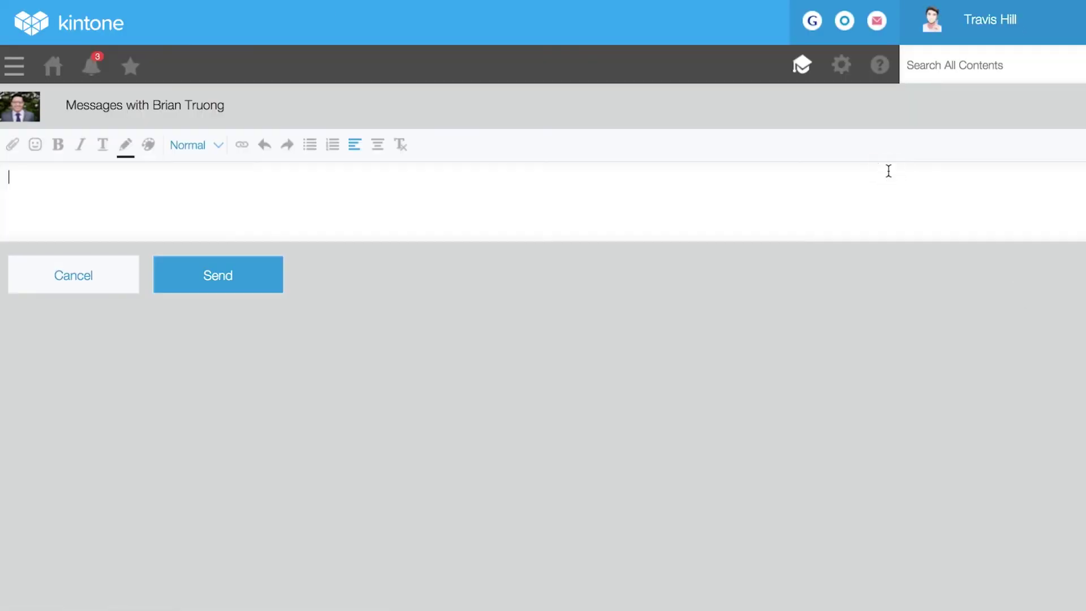
pyautogui.write('Loved your pen designs!')
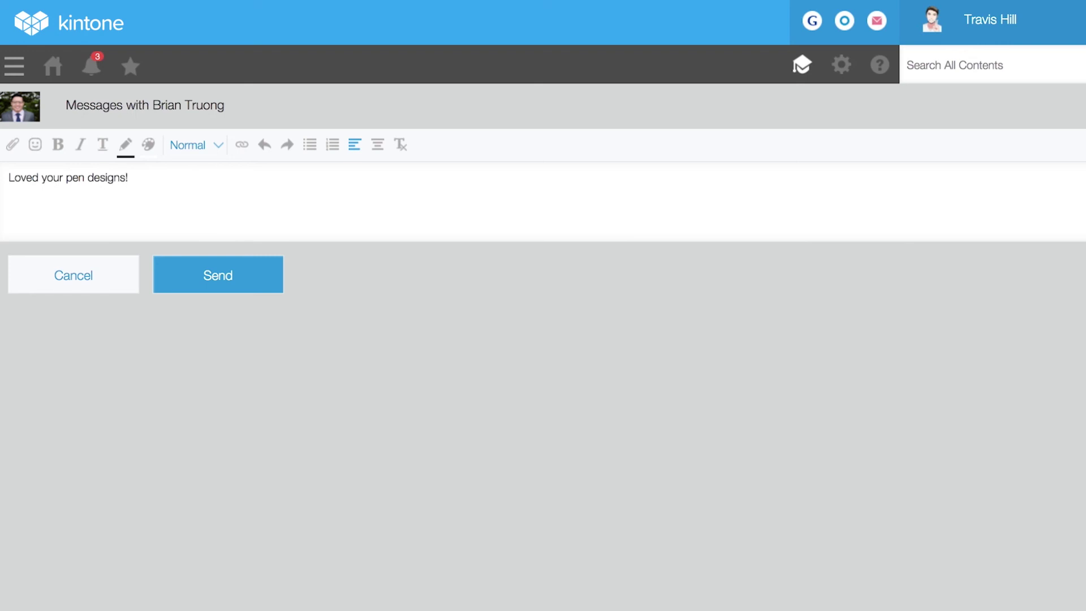
pyautogui.click(256, 276)
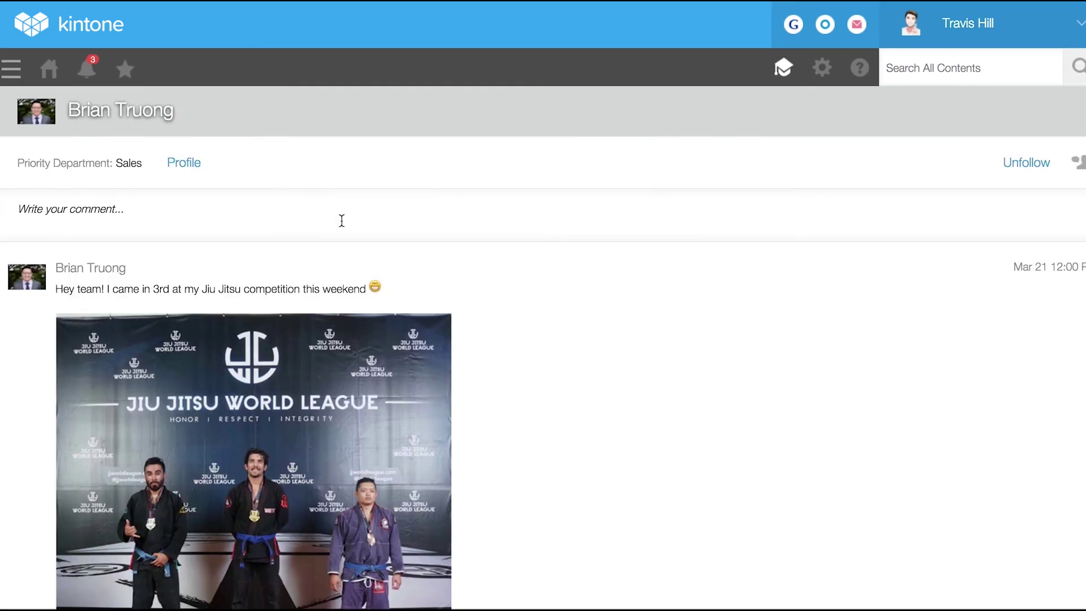
pyautogui.click(184, 167)
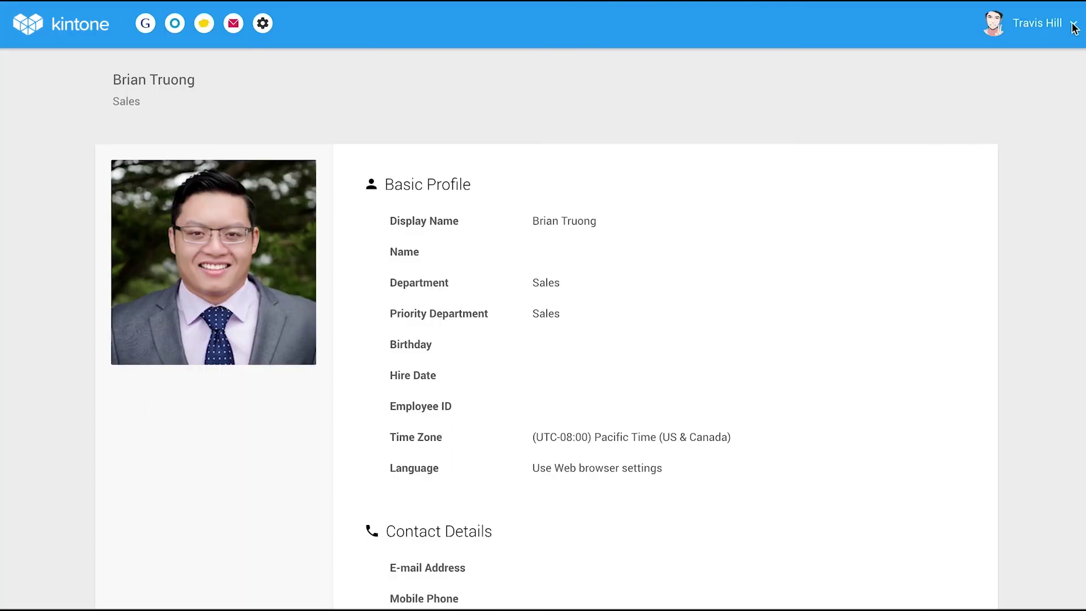
# View your own account profile from the user menu, then go back to the Portal.
pyautogui.click(1052, 23)
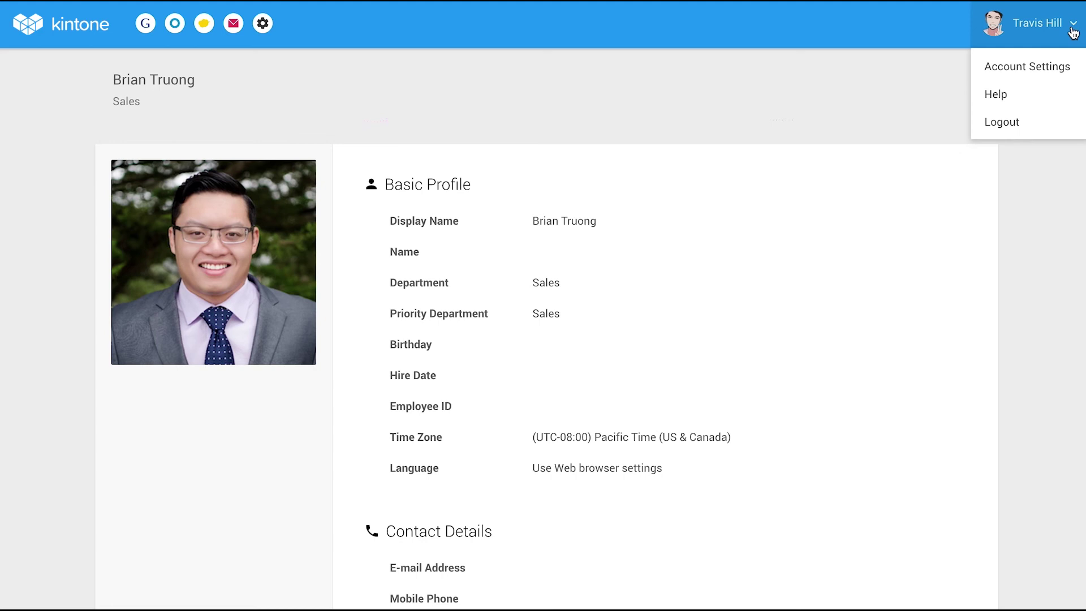
pyautogui.click(1031, 72)
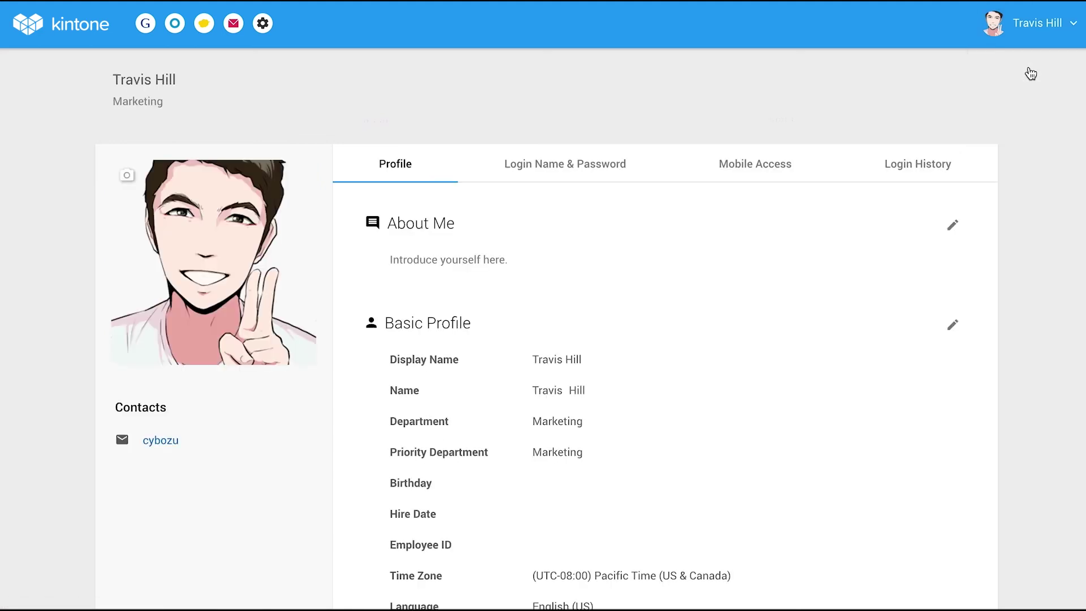
pyautogui.click(21, 26)
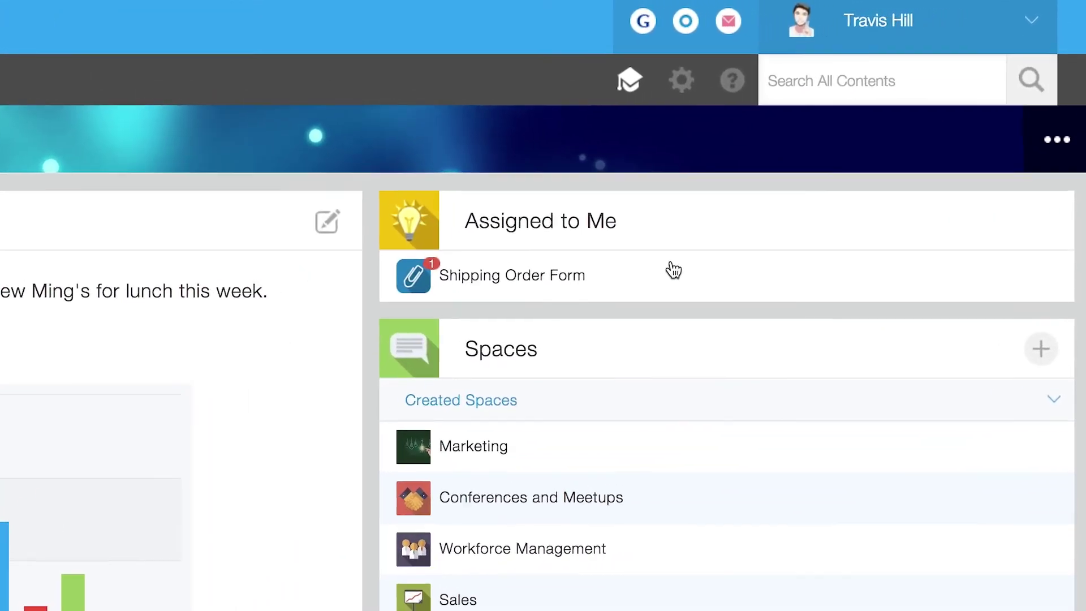
# Search all contents for 'meeting' and open the Meeting Minutes app from the results.
pyautogui.click(930, 59)
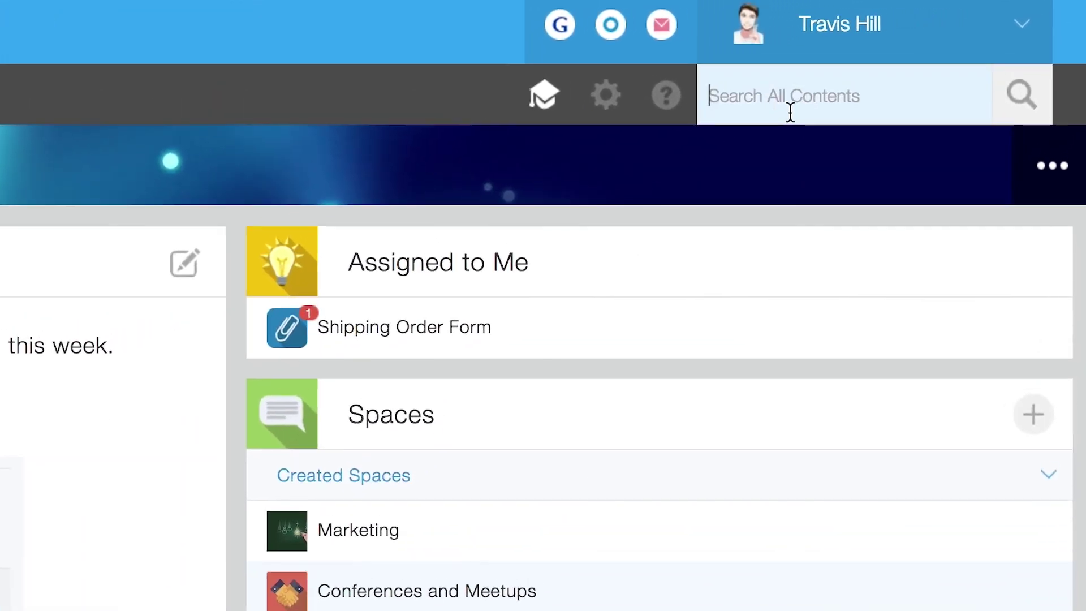
pyautogui.write('meeting')
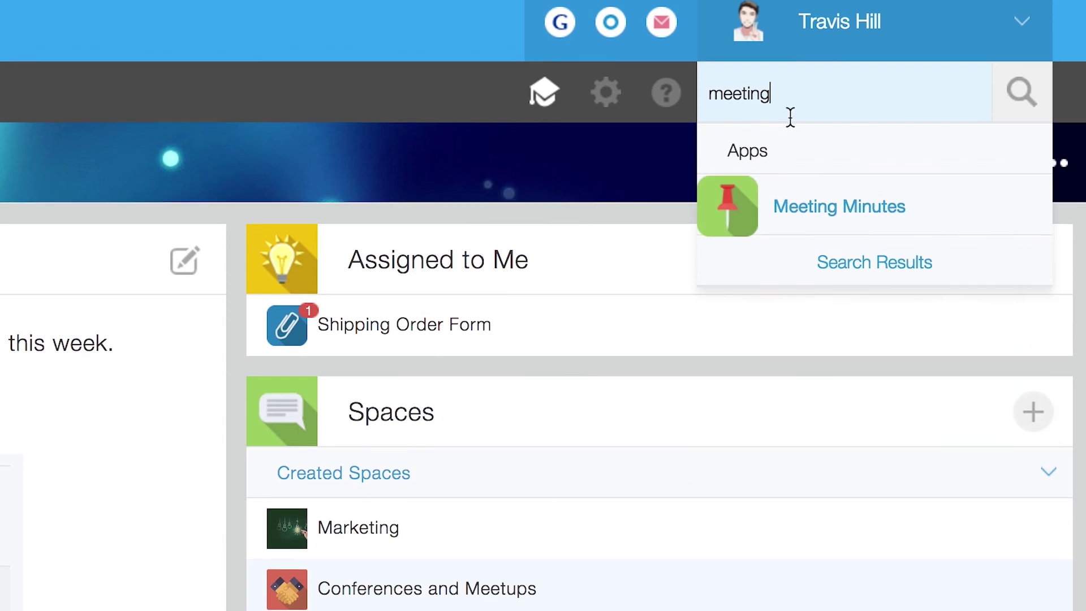
pyautogui.click(809, 195)
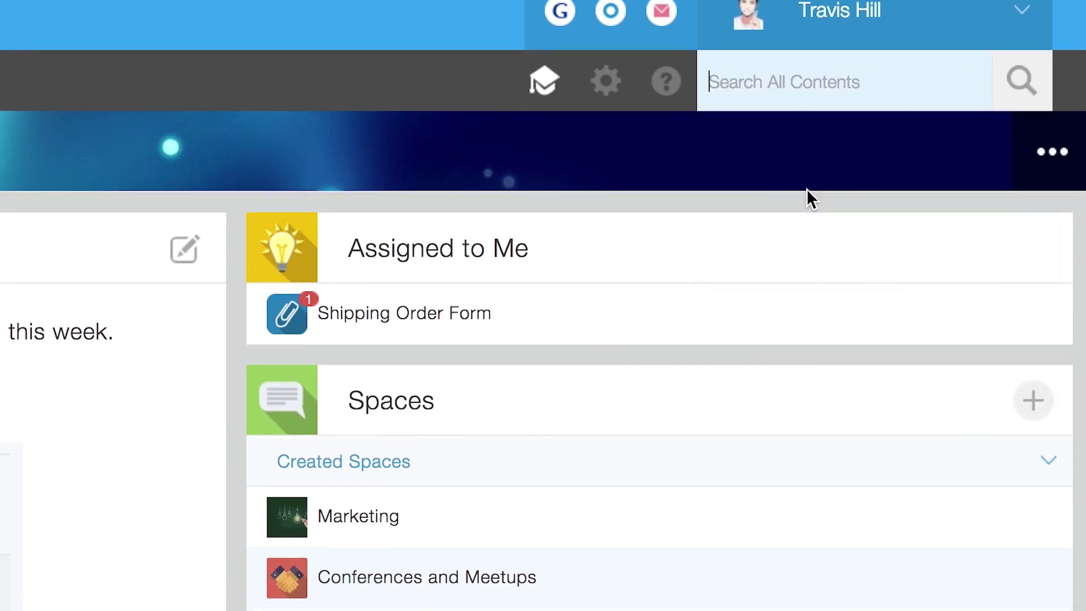